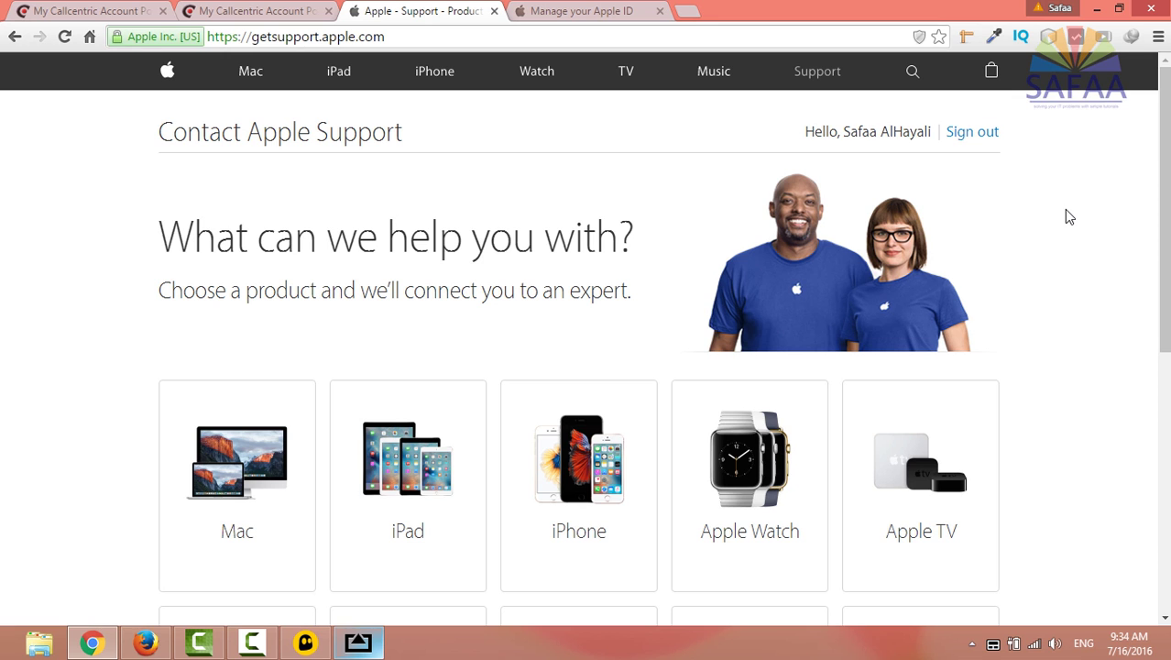
# Bring the AirServer window mirroring the iPad home screen in front of the Apple Support page.
pyautogui.click(373, 649)
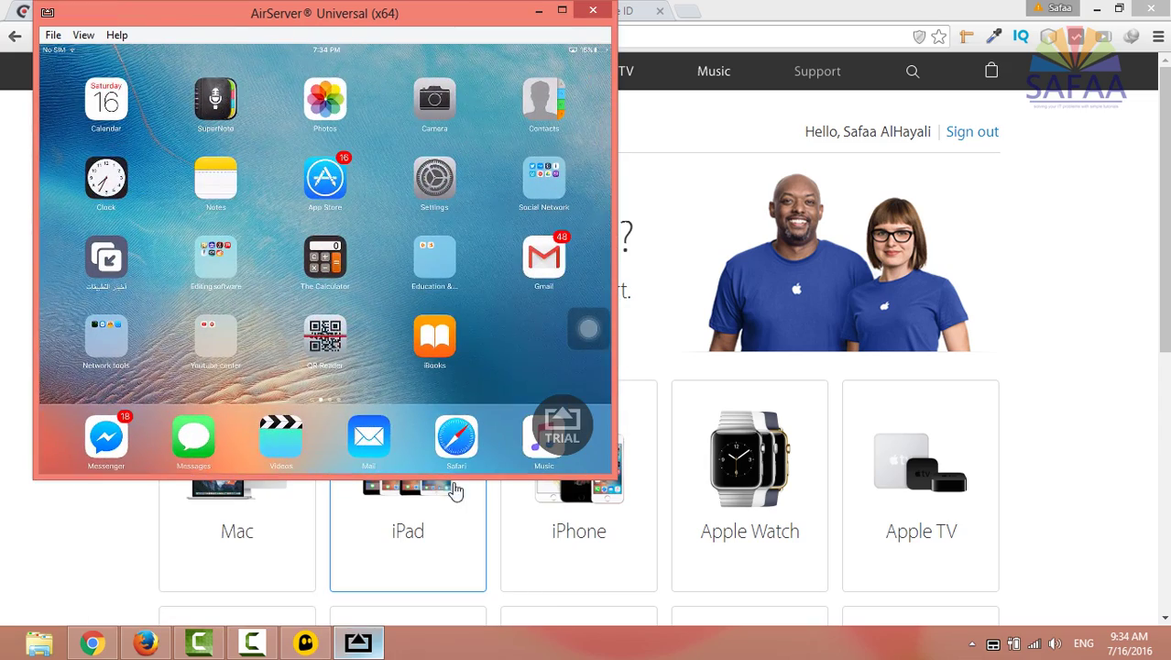
# Switch the AirServer iPad mirror to Full Screen.
pyautogui.rightClick(547, 83)
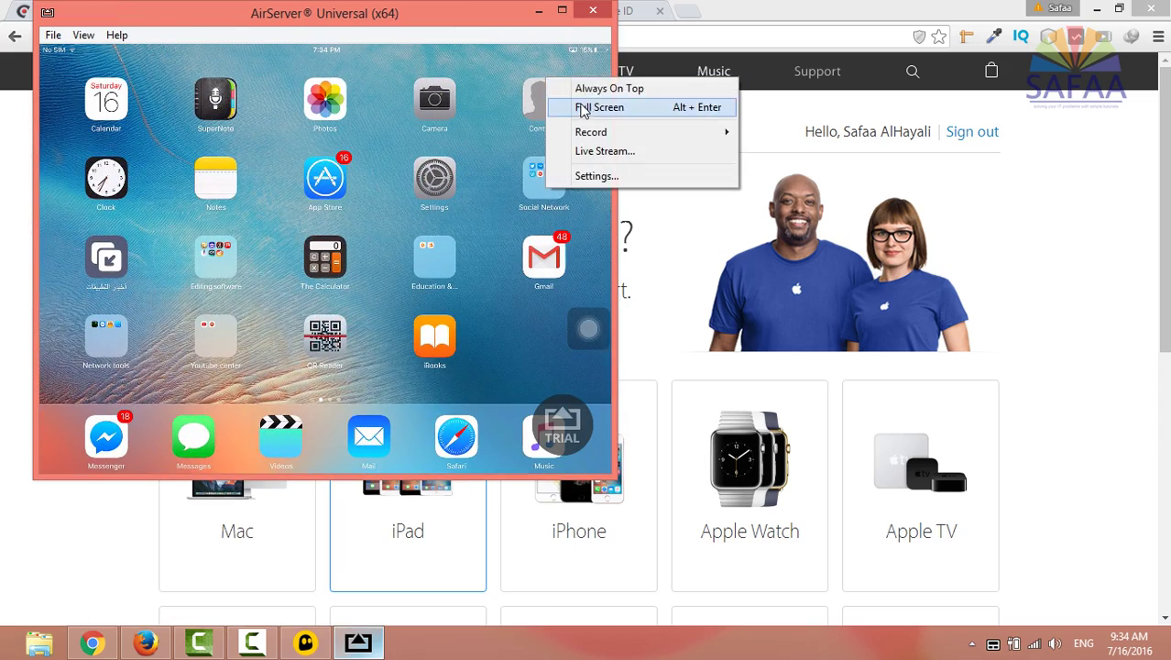
pyautogui.click(580, 107)
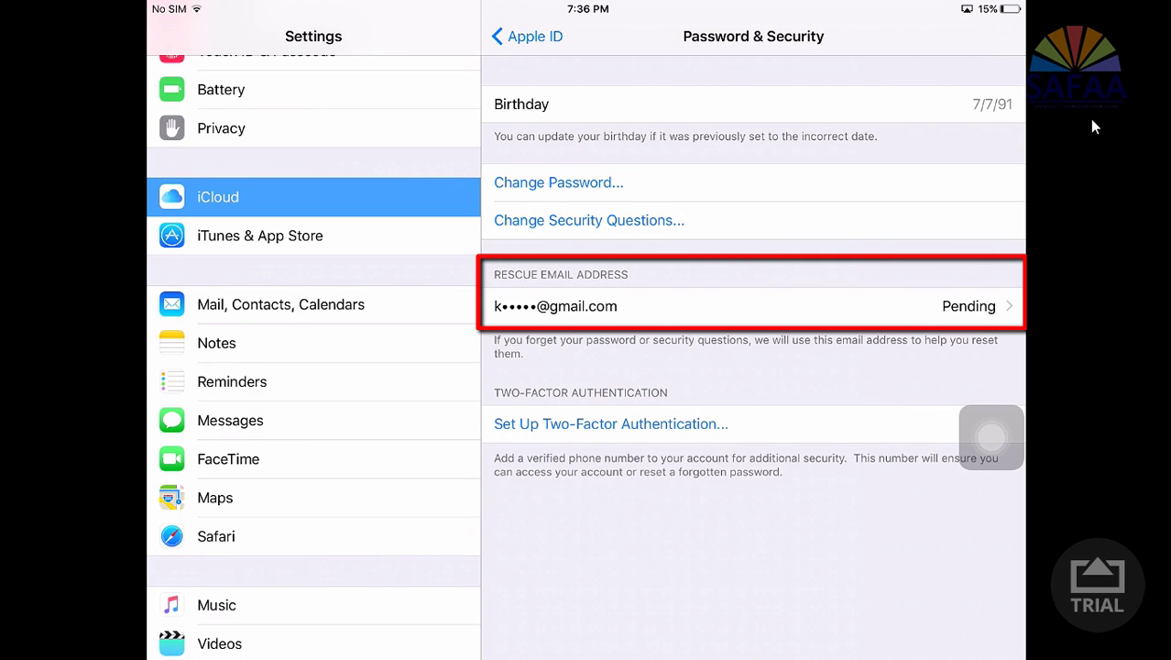
# Turn off Full Screen for the AirServer iPad mirror to get back to the Gmail inbox.
pyautogui.rightClick(963, 166)
pyautogui.click(995, 188)
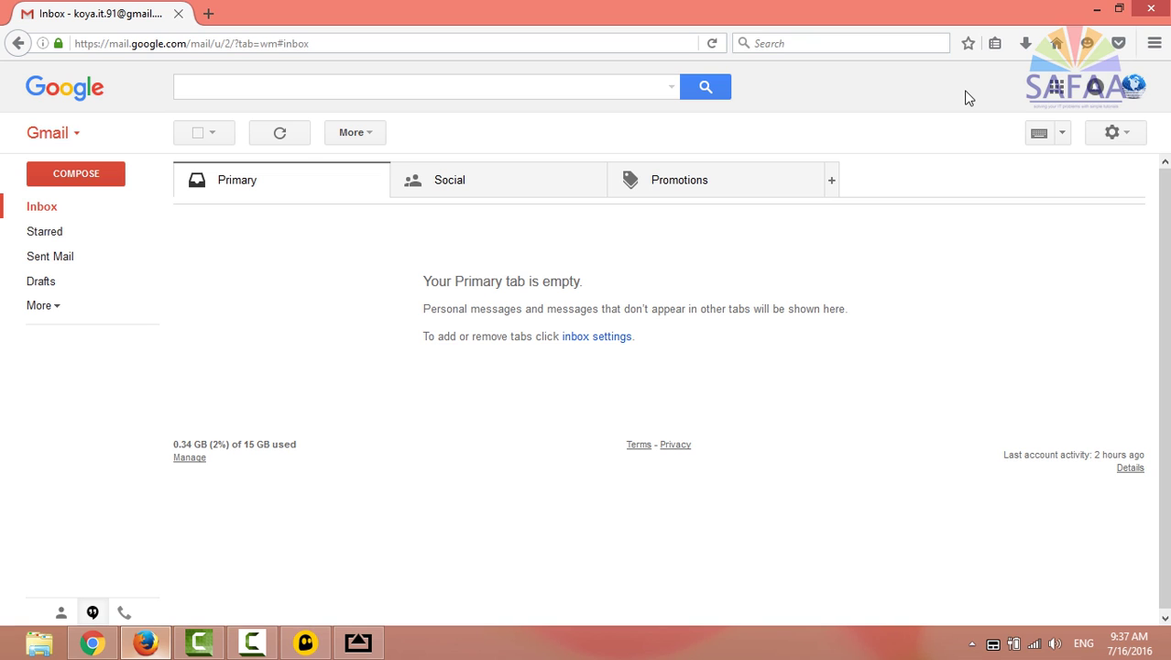
# Show the iPad mirror full screen, try the Pending rescue email, and cancel the identity check.
pyautogui.click(371, 642)
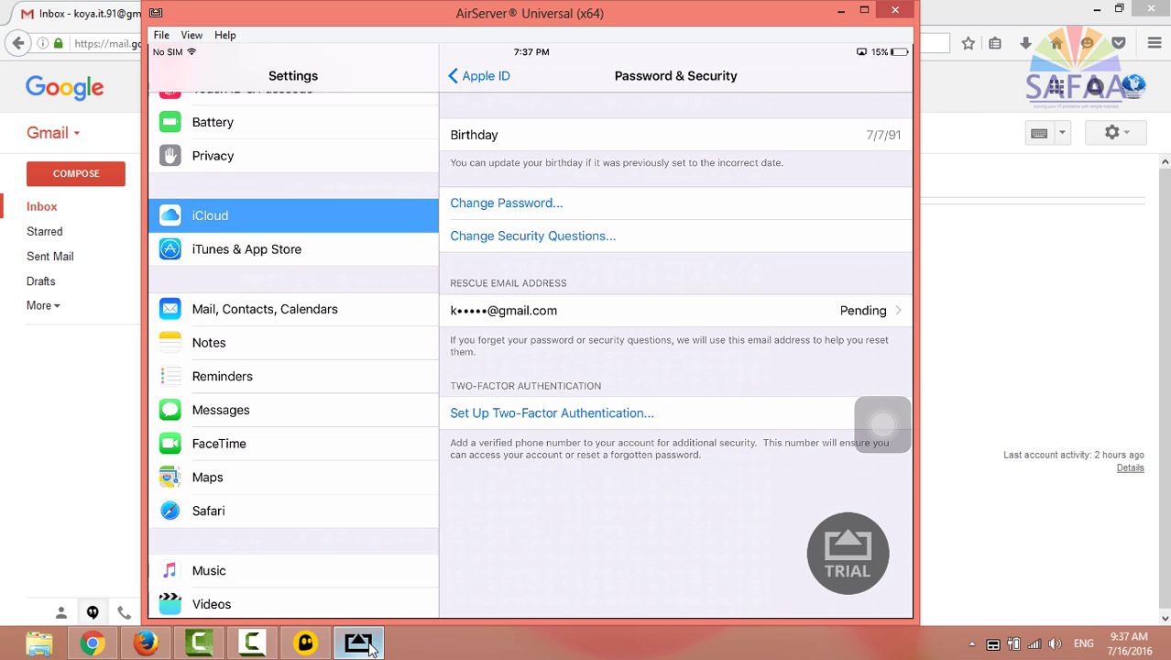
pyautogui.rightClick(882, 313)
pyautogui.click(897, 337)
pyautogui.click(973, 317)
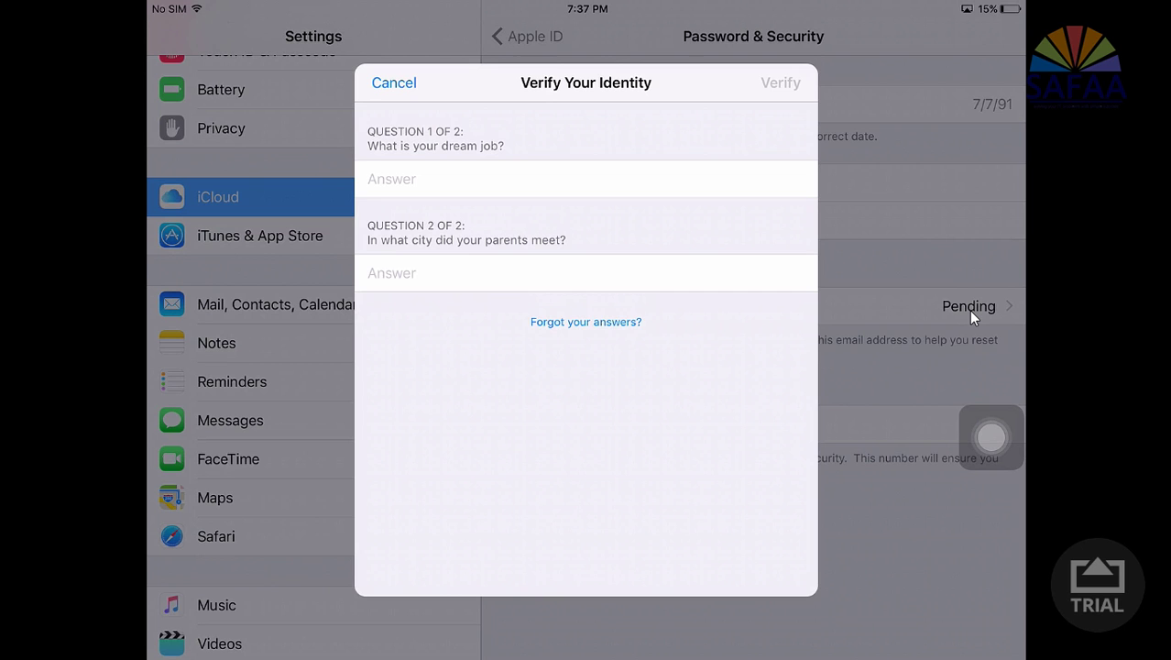
pyautogui.click(968, 310)
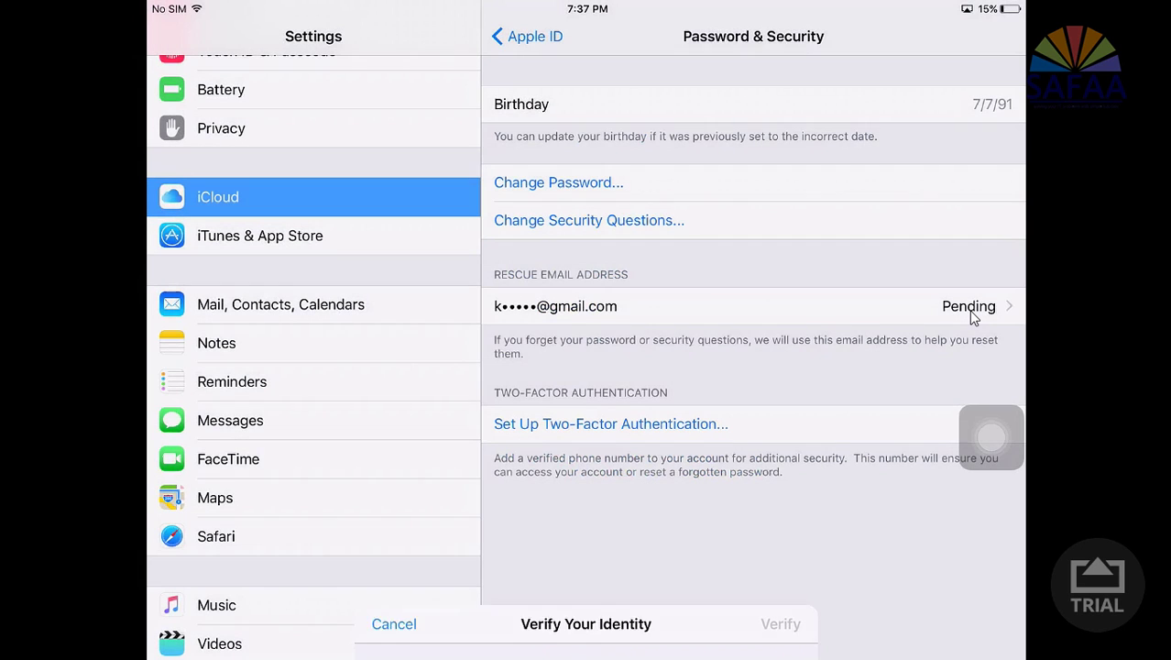
# Exit Full Screen and minimize the iPad mirror so the Gmail inbox shows.
pyautogui.rightClick(985, 280)
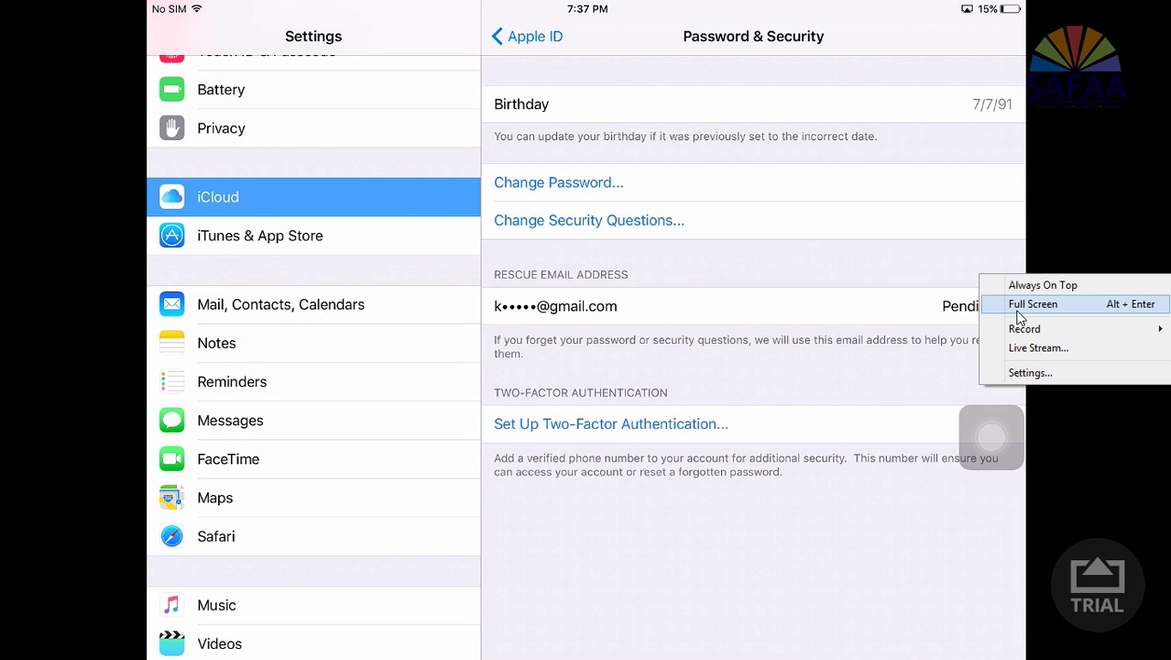
pyautogui.click(1012, 300)
pyautogui.click(841, 11)
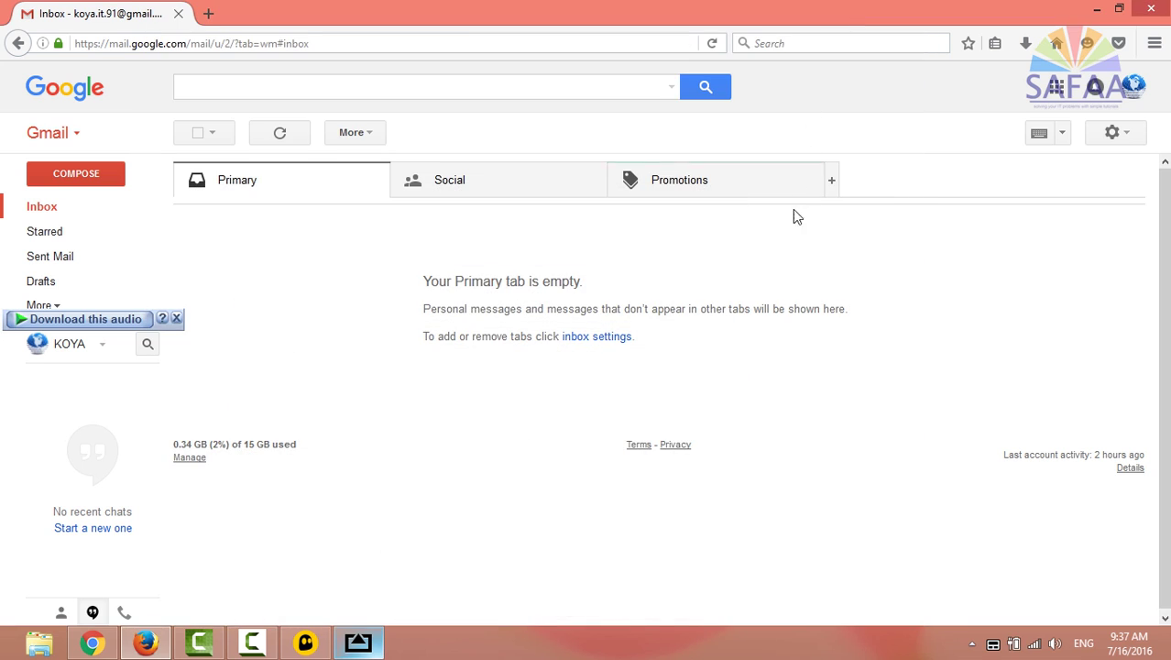
# In the Chrome Apple Support page, choose Apple ID, then the Forgot Security Questions topic.
pyautogui.click(99, 640)
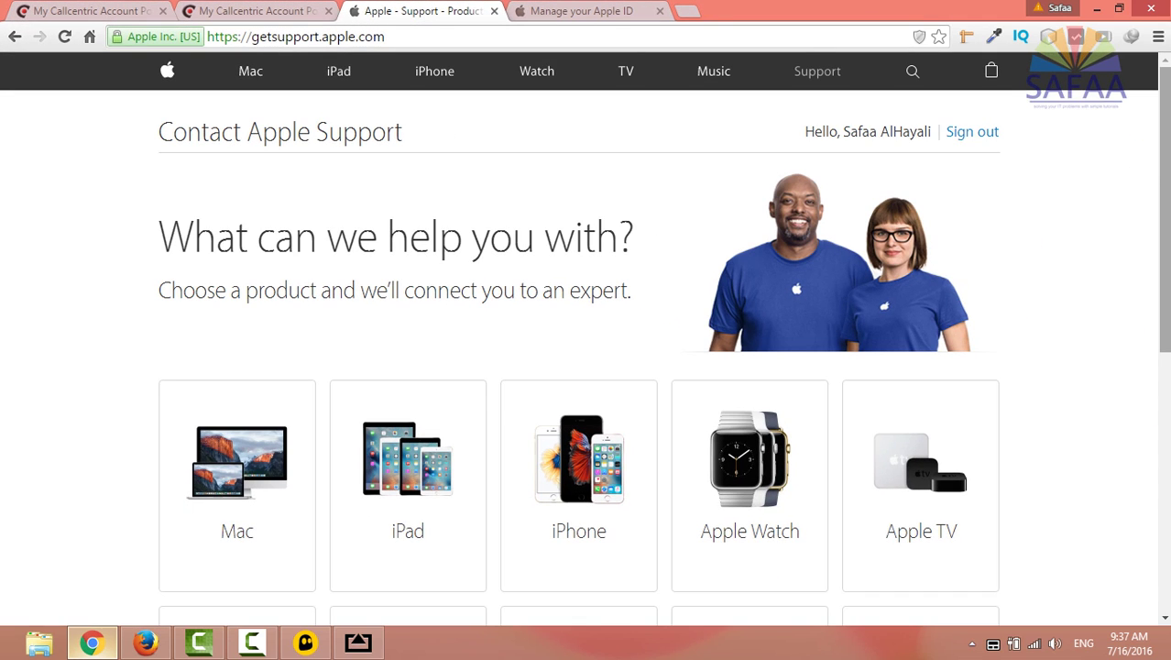
pyautogui.moveTo(1165, 174); pyautogui.dragTo(1168, 295)
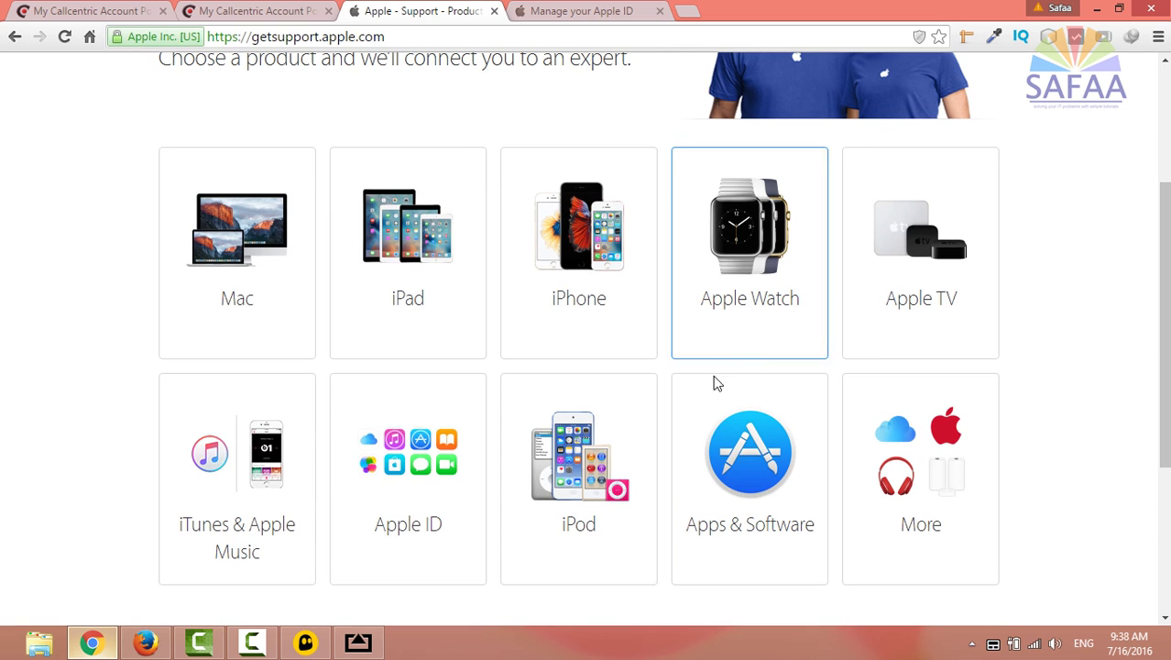
pyautogui.click(459, 436)
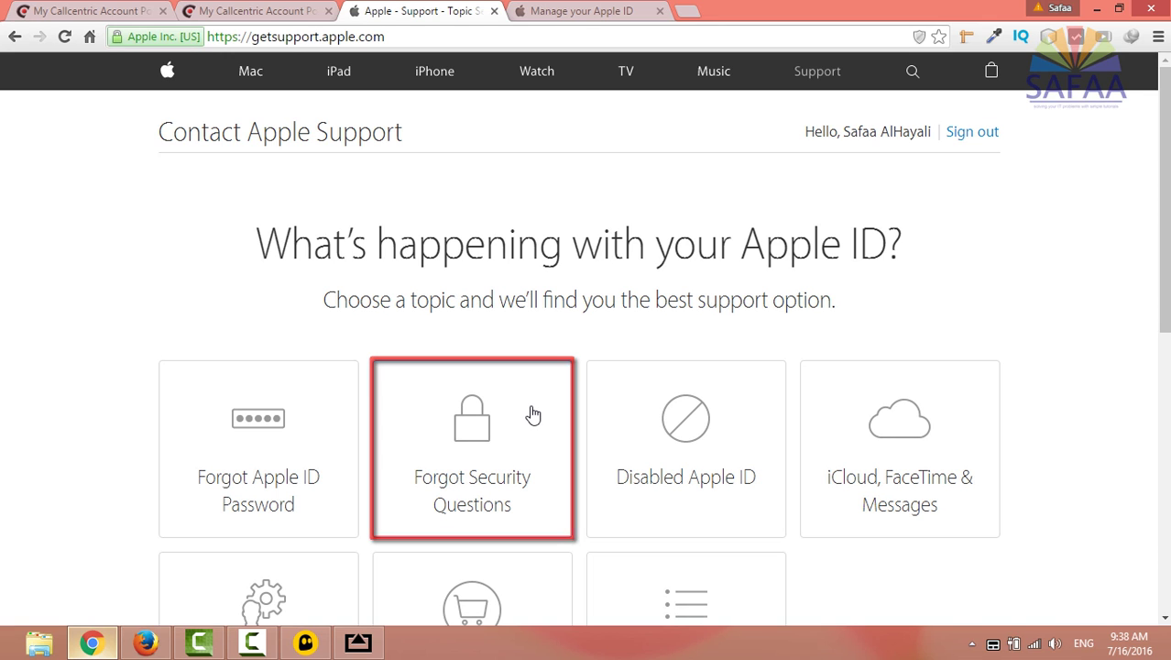
pyautogui.click(533, 415)
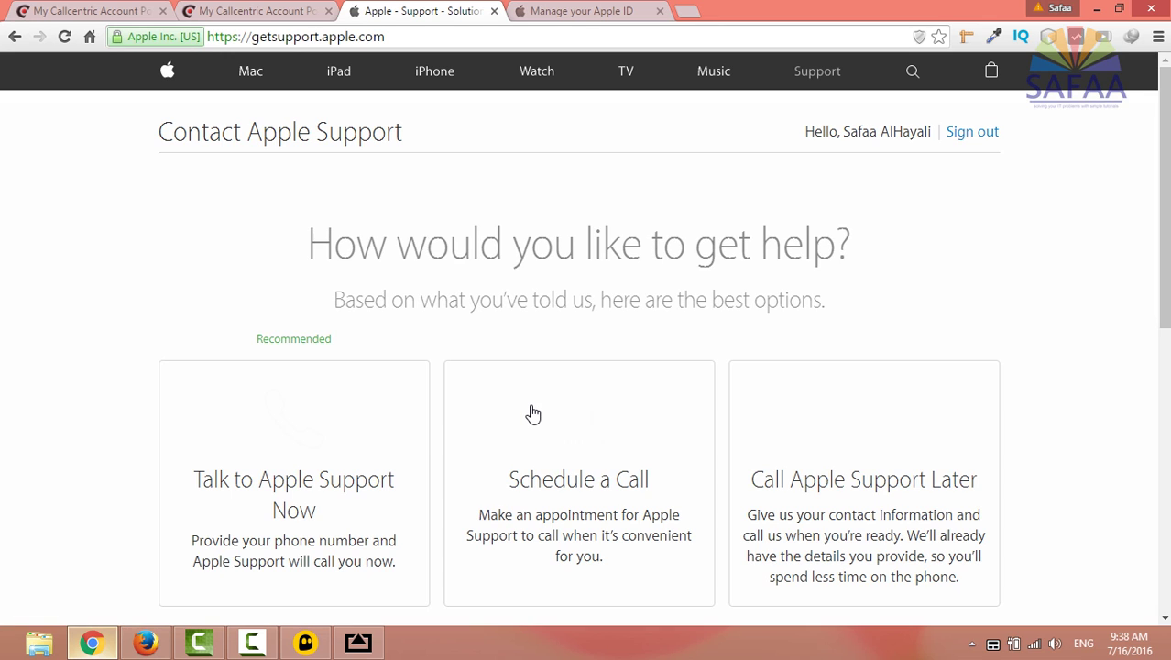
# Choose Talk to Apple Support Now and place the cursor in the callback form's Phone number field.
pyautogui.click(356, 431)
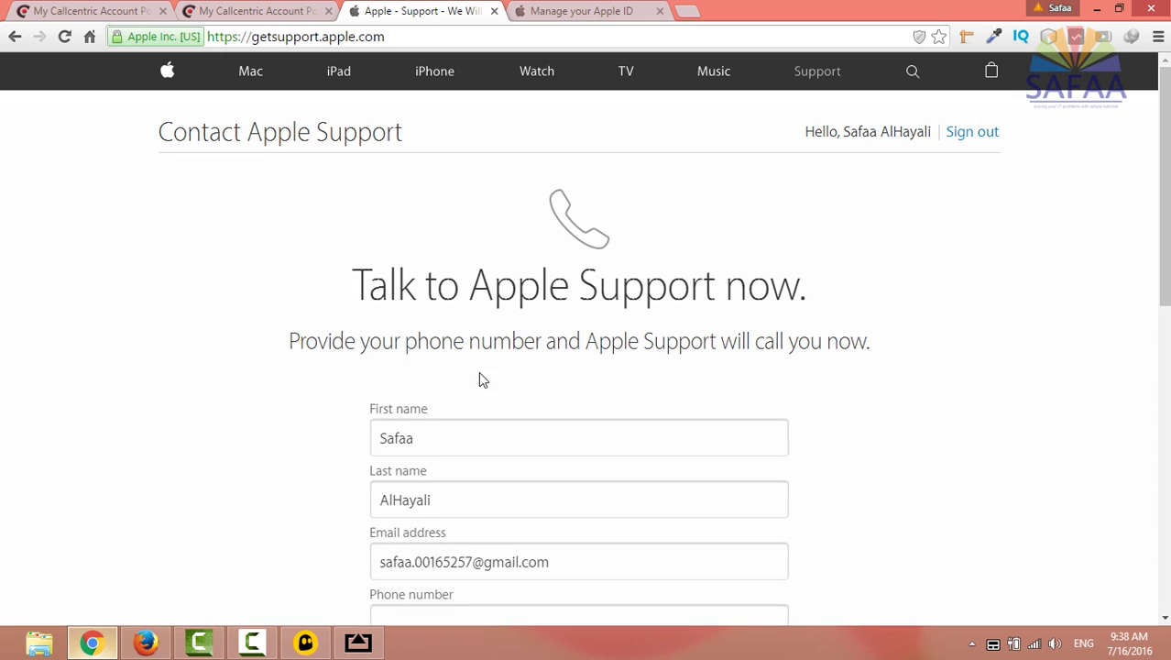
pyautogui.scroll(-2, 1143, 163)
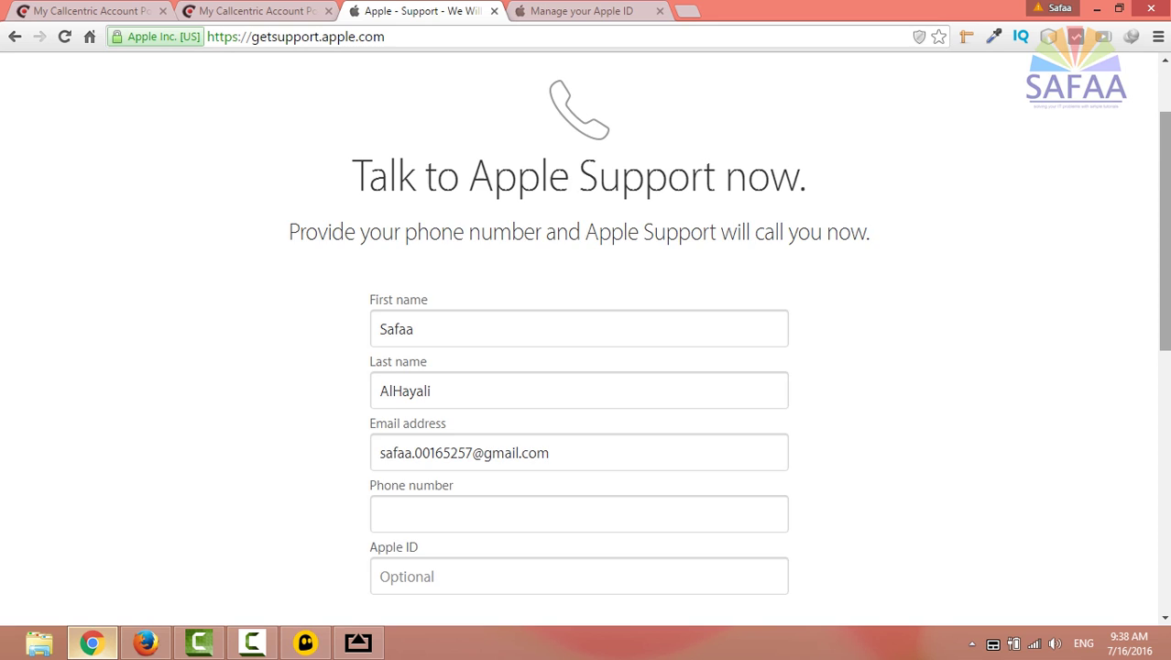
pyautogui.scroll(2, 1156, 130)
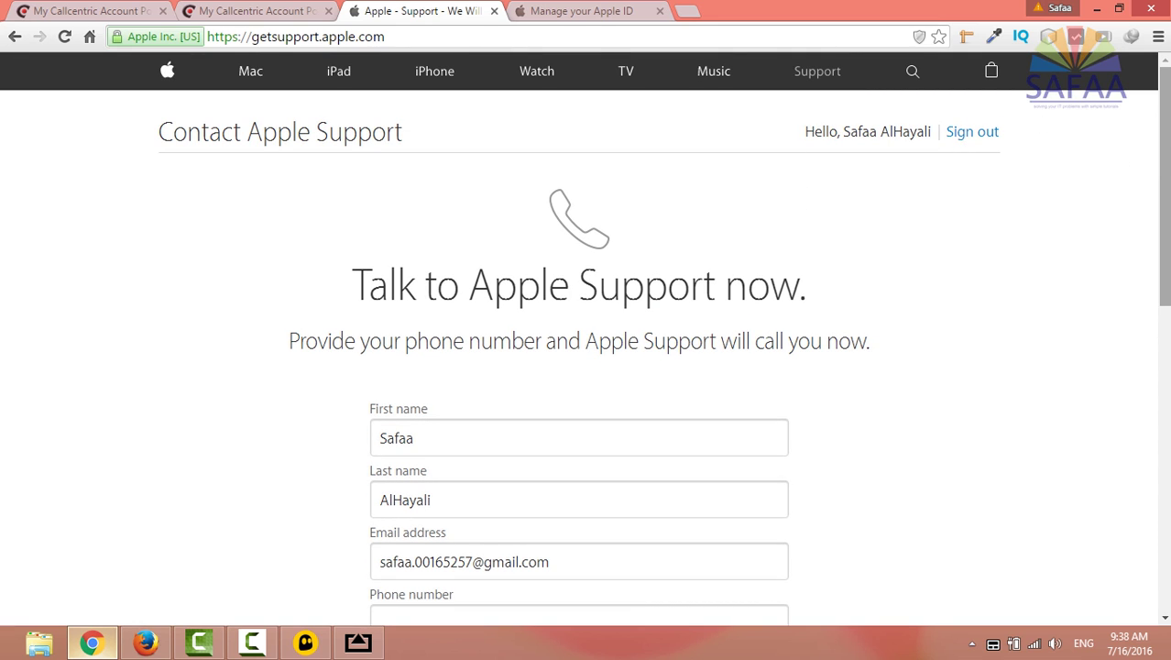
pyautogui.scroll(-4, 425, 237)
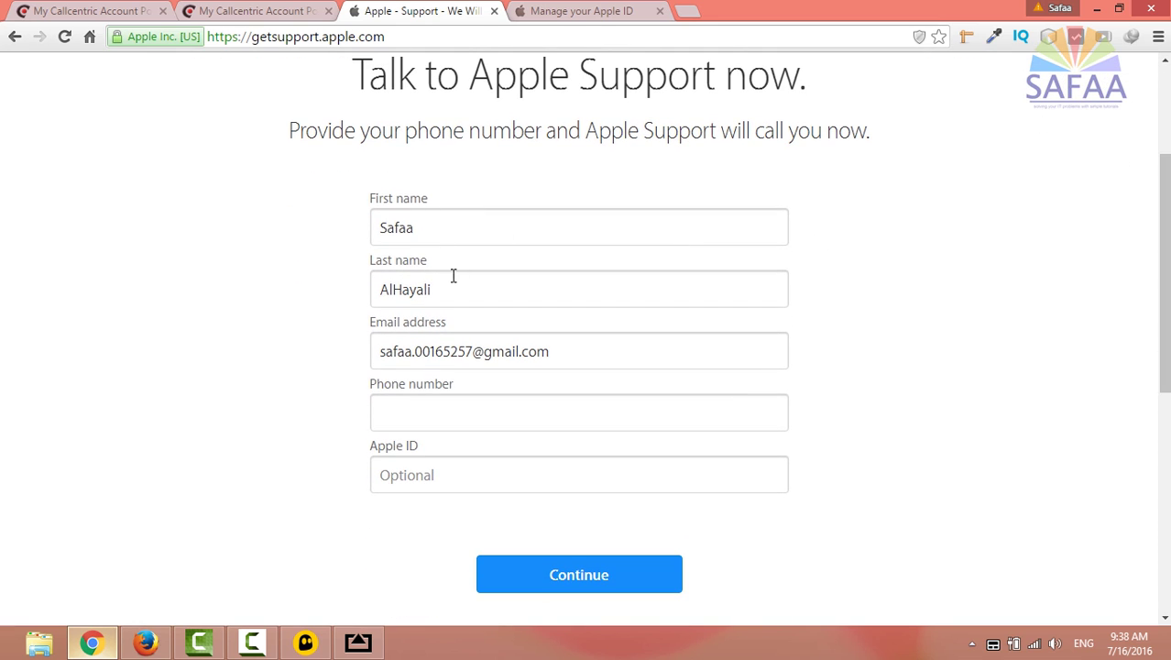
pyautogui.click(491, 414)
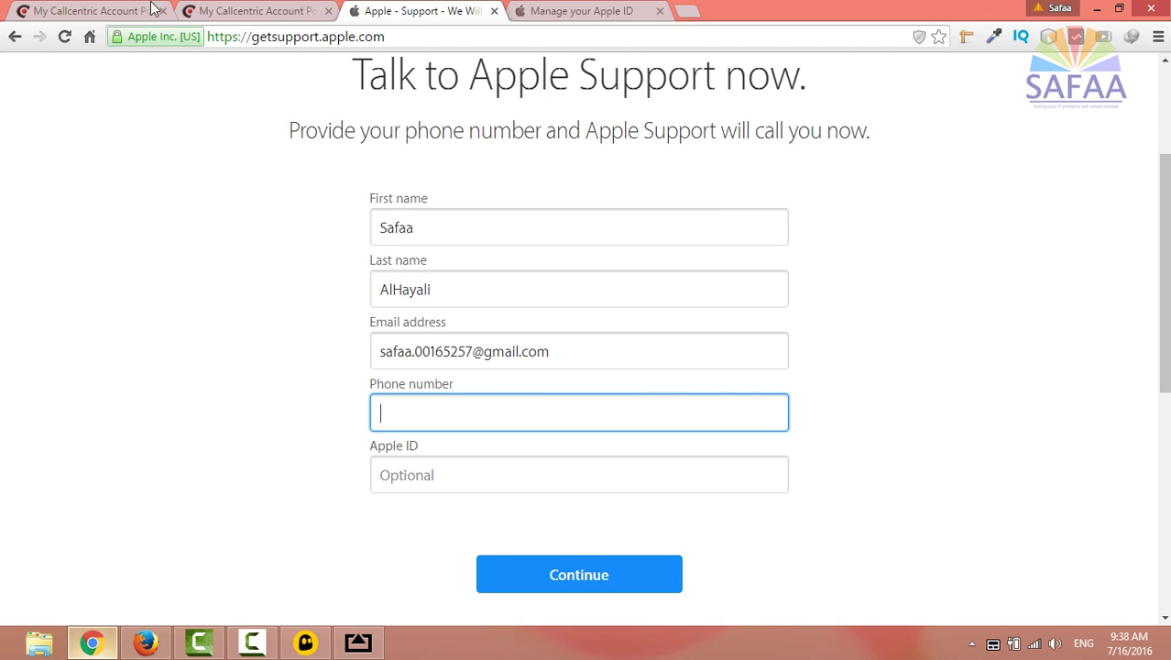
# Copy the free DID phone number from the Callcentric dashboard, then return to the Apple Support tab.
pyautogui.click(113, 9)
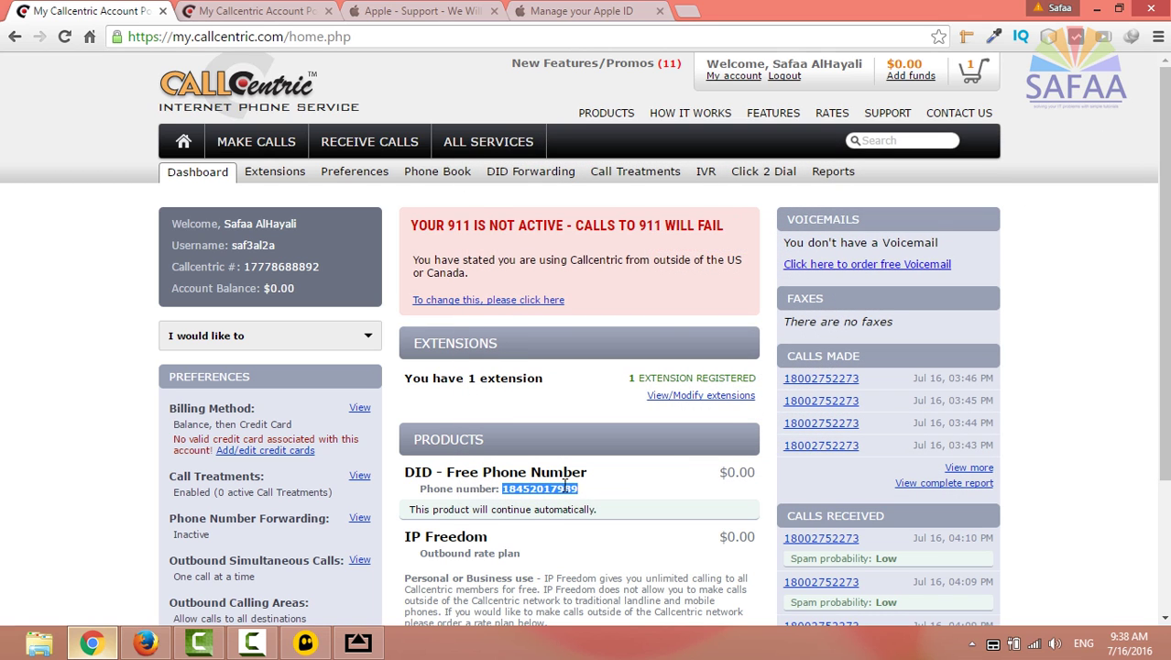
pyautogui.rightClick(565, 485)
pyautogui.click(588, 492)
pyautogui.click(449, 9)
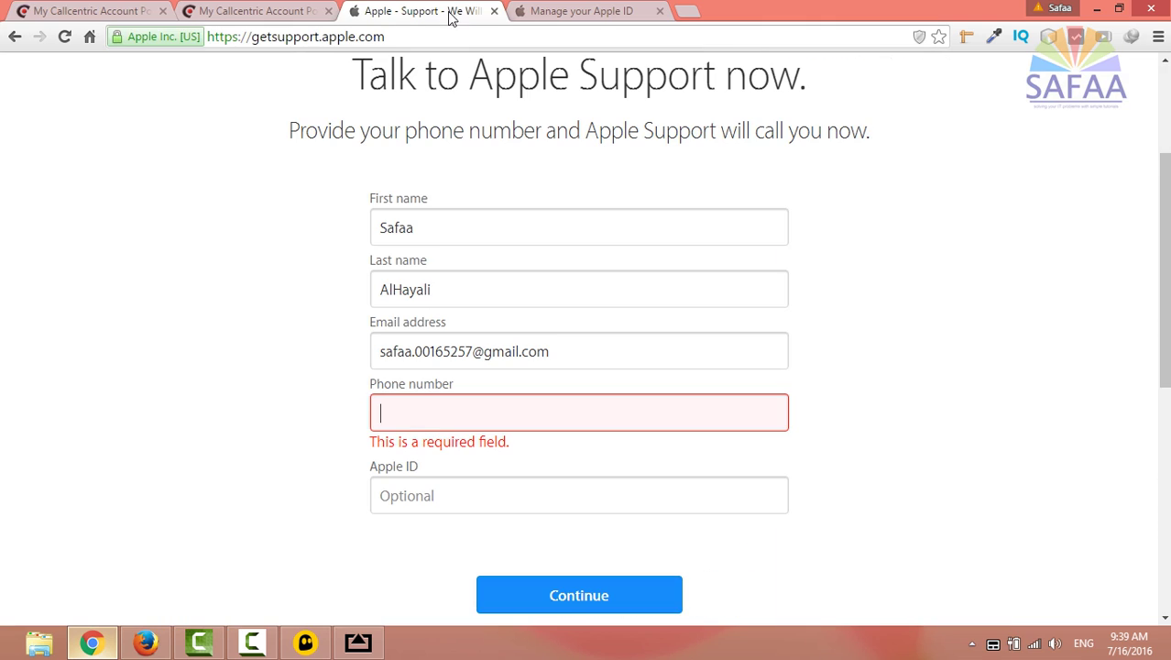
# Paste the Callcentric number into Phone number and copy the account email into the Apple ID field.
pyautogui.rightClick(462, 409)
pyautogui.click(528, 273)
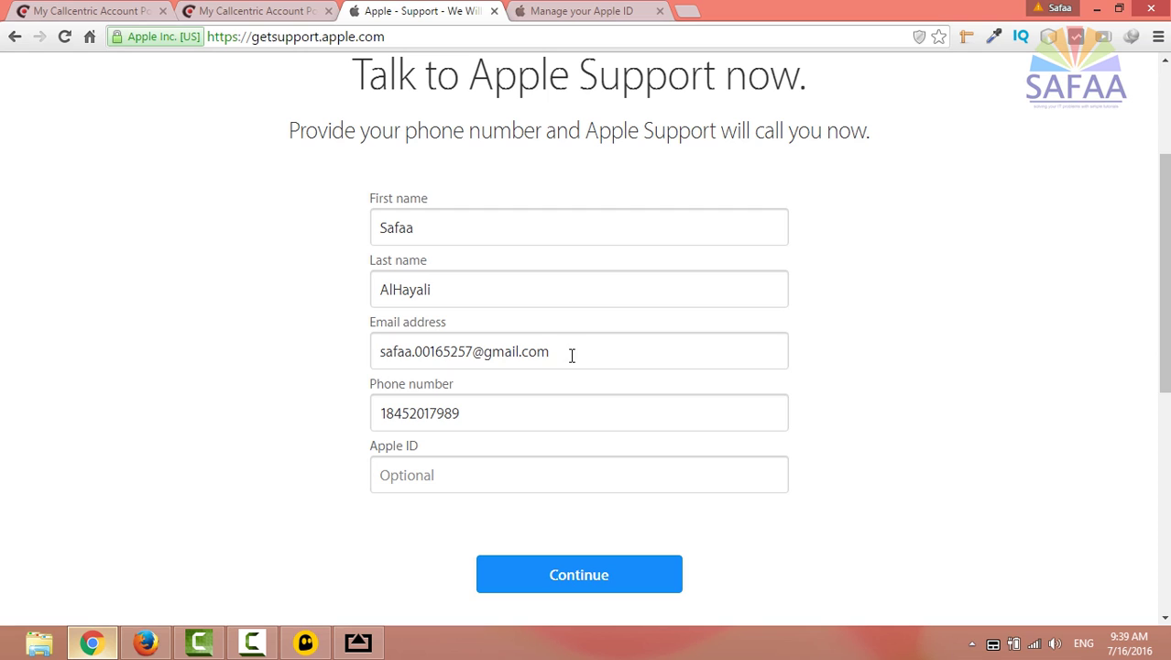
pyautogui.tripleClick(433, 365)
pyautogui.click(539, 471)
pyautogui.hotkey('ctrl', 'v')
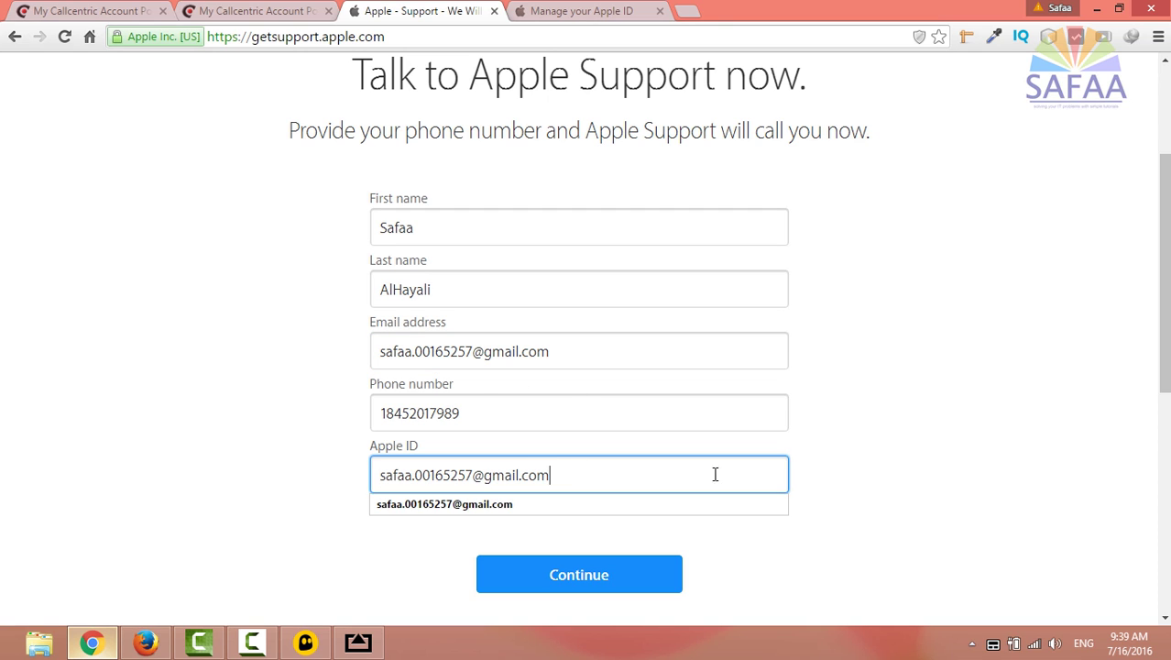
pyautogui.click(939, 479)
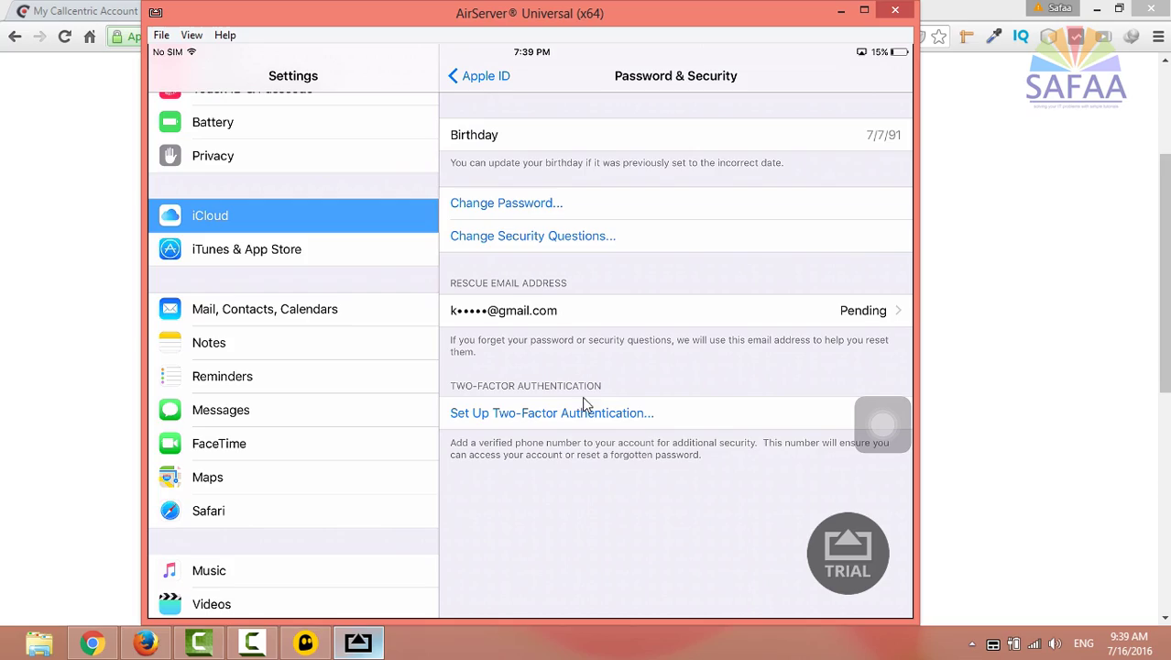
# Toggle the mirror's Full Screen on, then off, and drag the Zoiper mirror window right.
pyautogui.rightClick(591, 390)
pyautogui.click(674, 414)
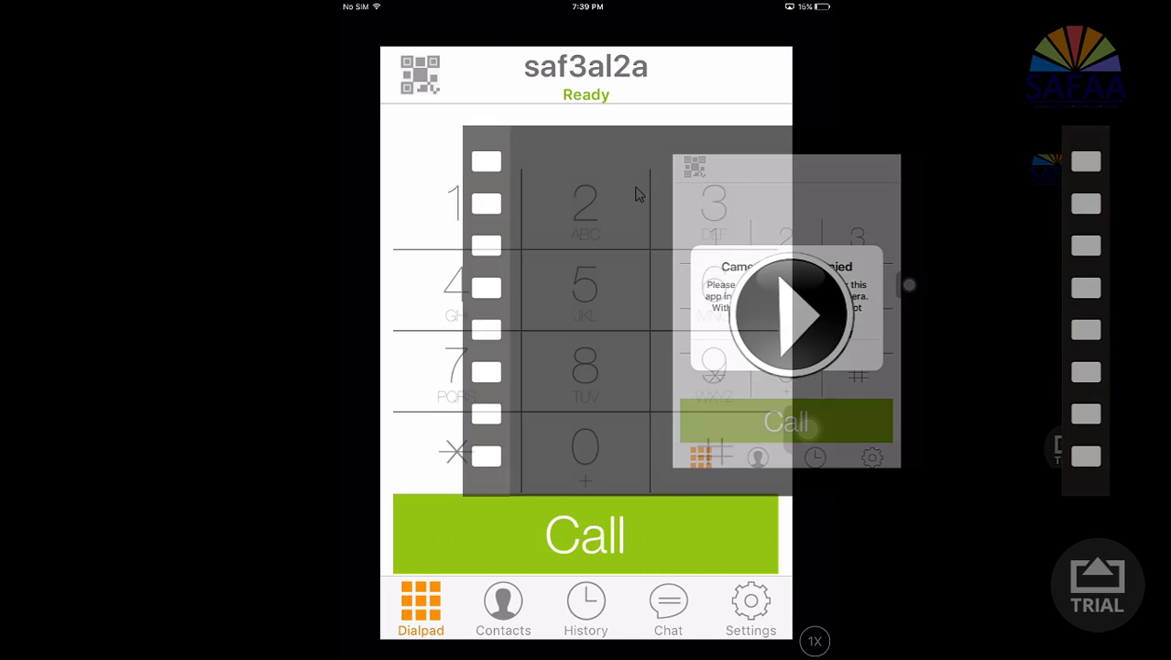
pyautogui.rightClick(646, 194)
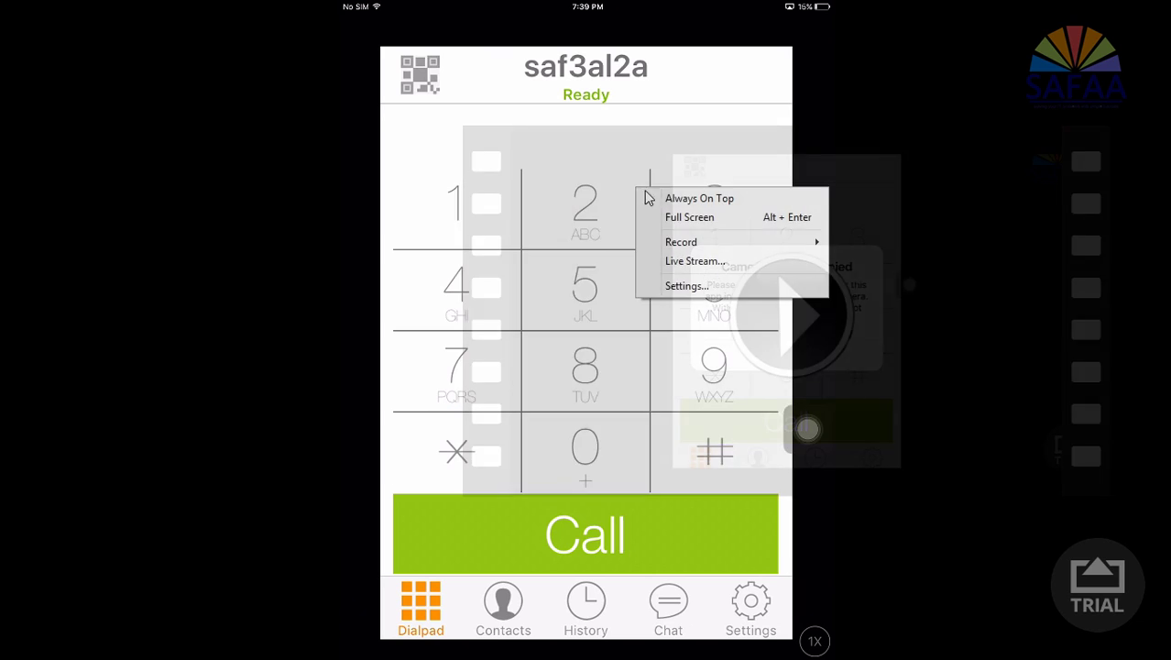
pyautogui.click(683, 222)
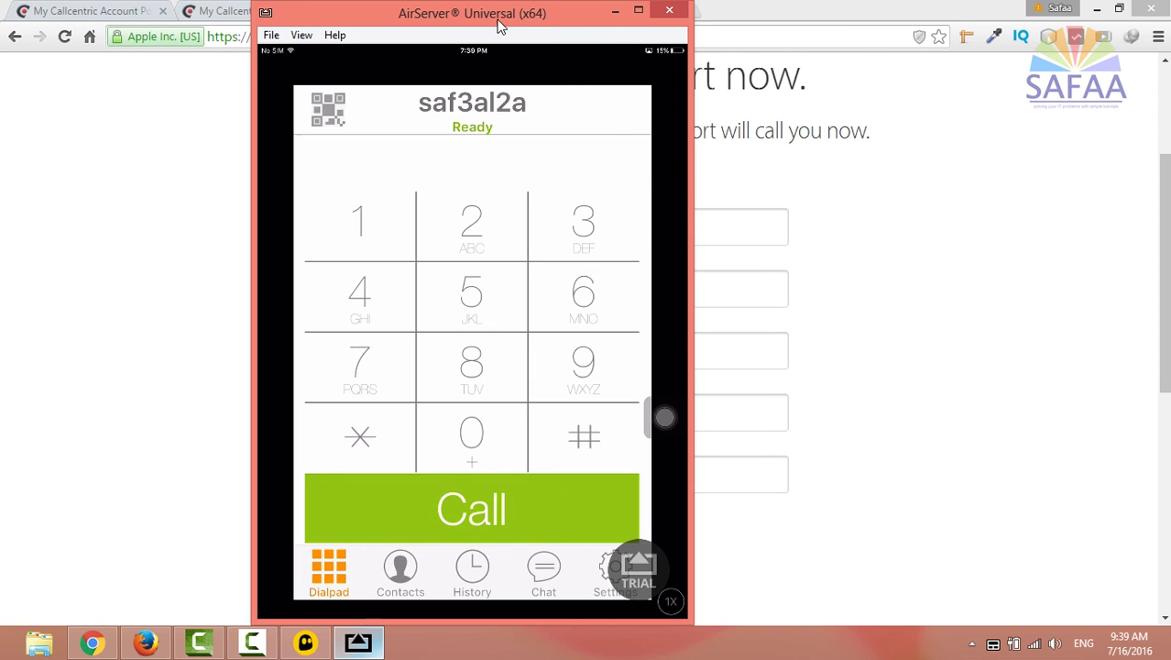
pyautogui.moveTo(500, 26); pyautogui.dragTo(970, 17)
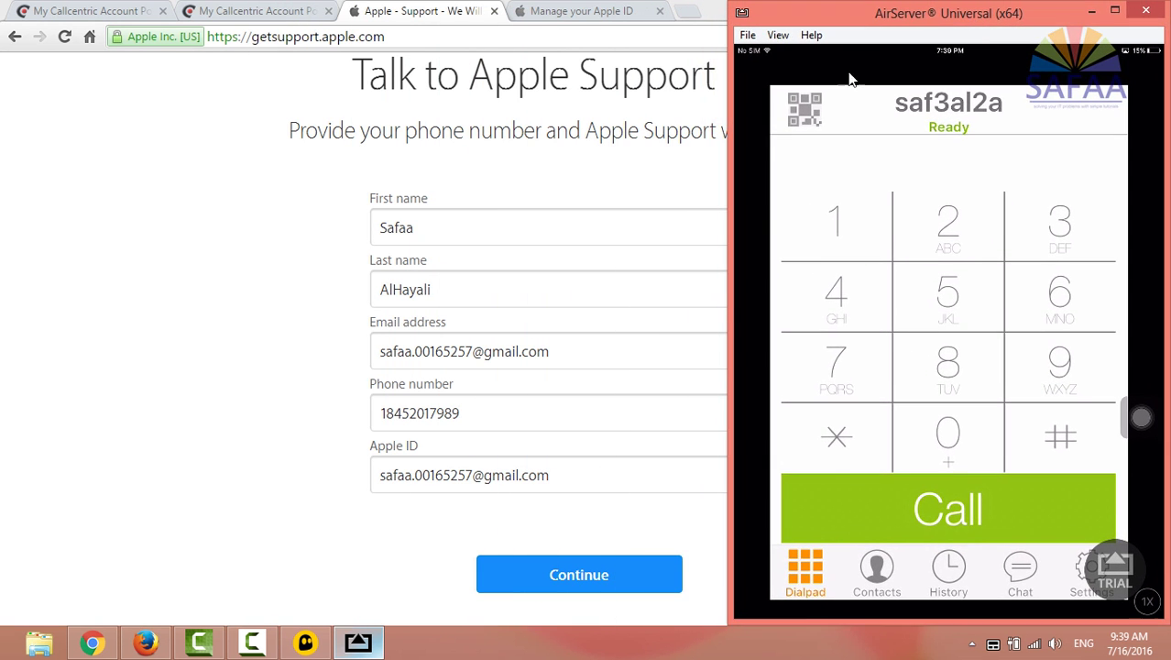
# Submit the callback form with Continue, then switch to the Manage your Apple ID tab.
pyautogui.click(605, 576)
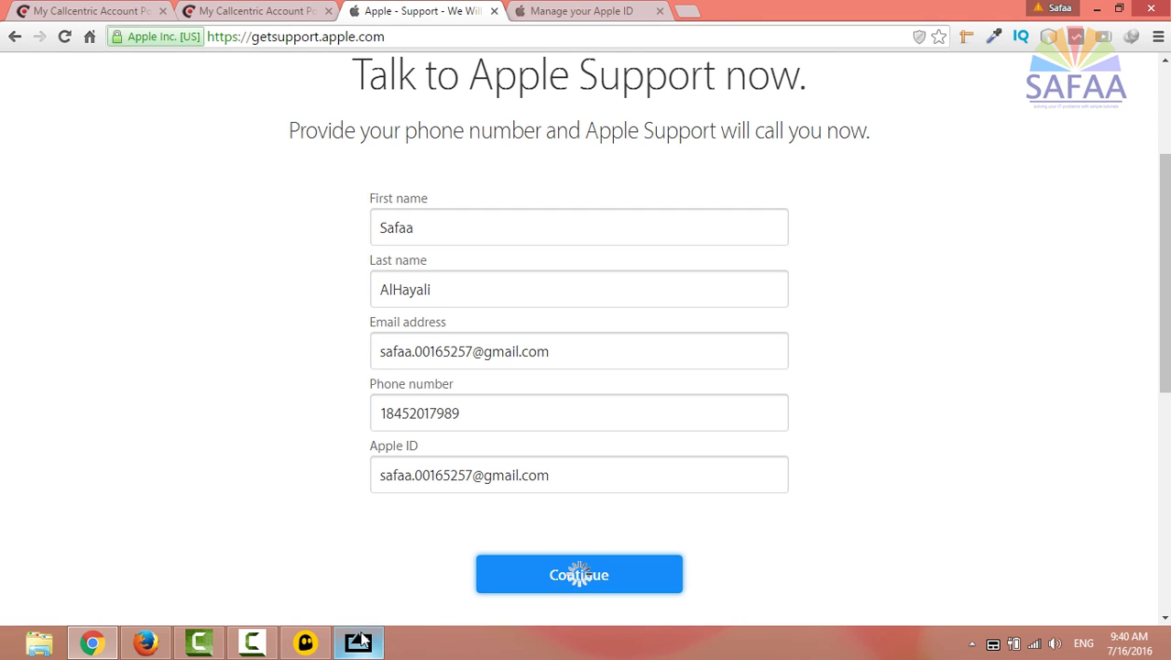
pyautogui.hotkey('alt', 'Tab')
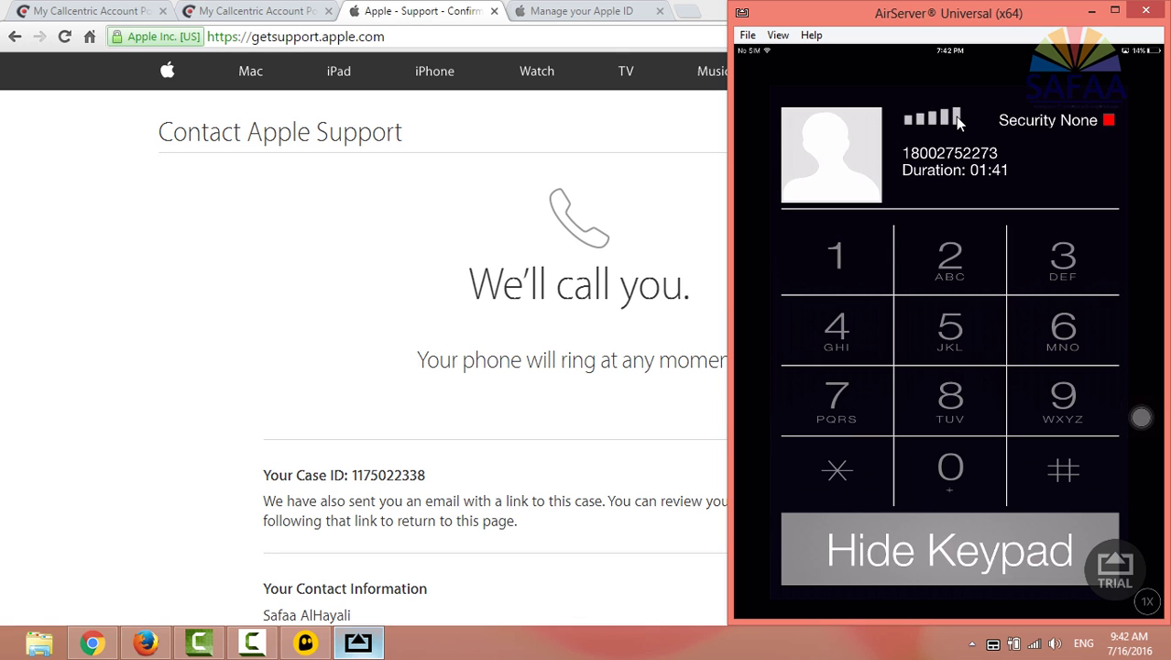
pyautogui.click(593, 9)
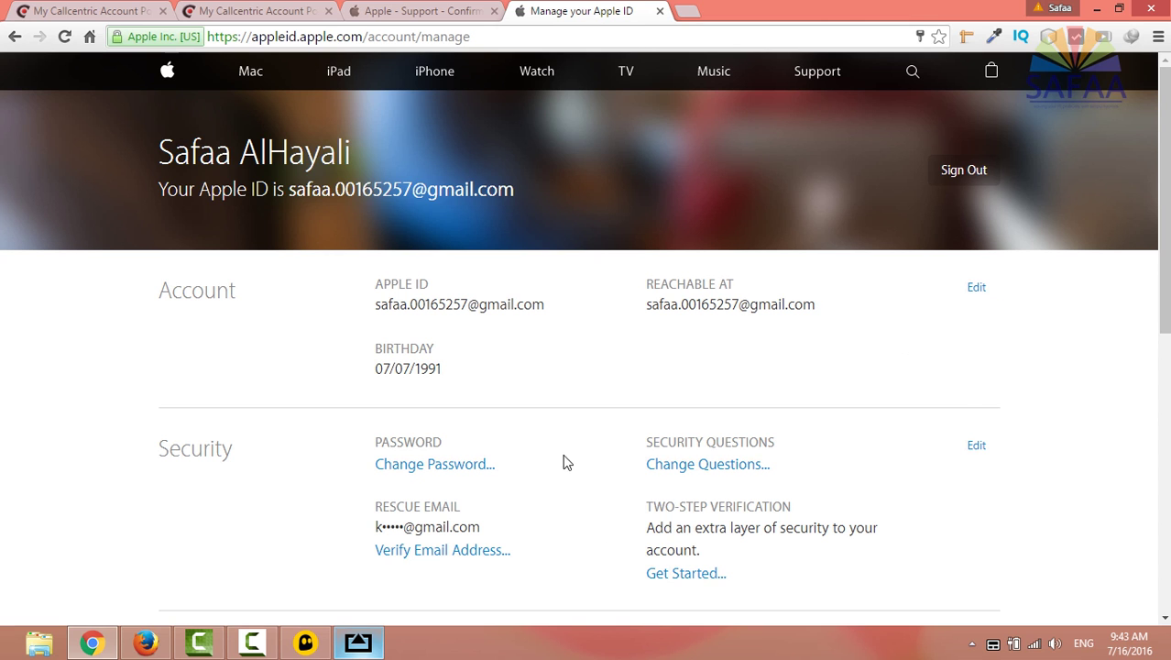
# Generate a temporary Apple ID support PIN, valid until 10:13 AM, for the agent, then dismiss it.
pyautogui.moveTo(1157, 197); pyautogui.dragTo(1157, 458)
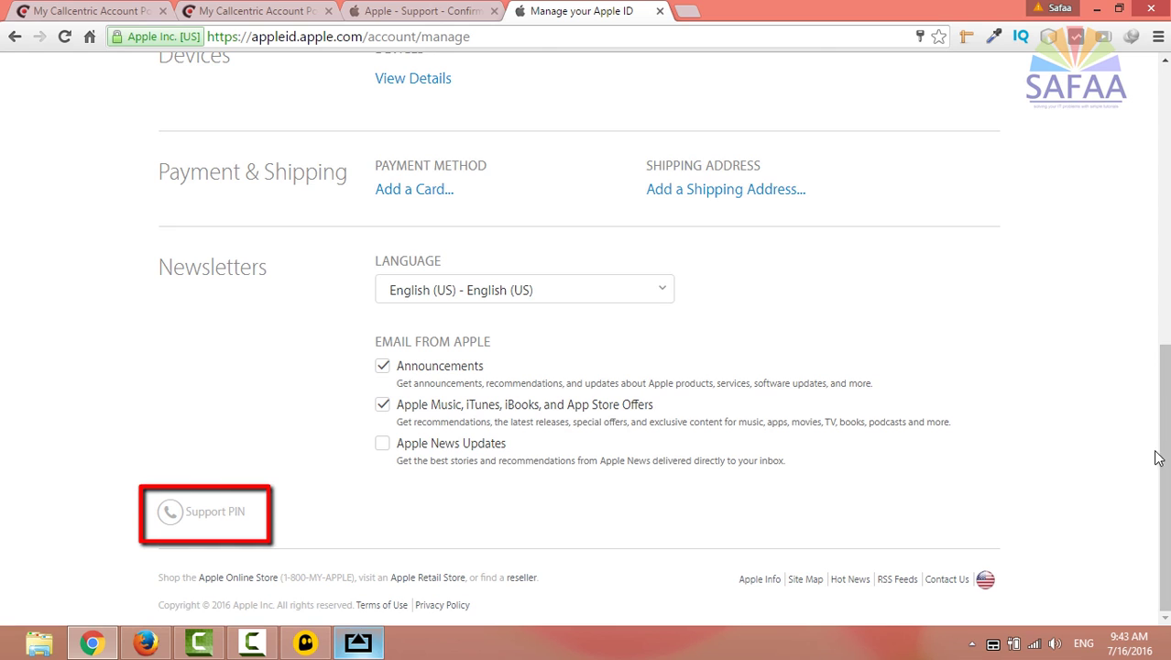
pyautogui.click(212, 517)
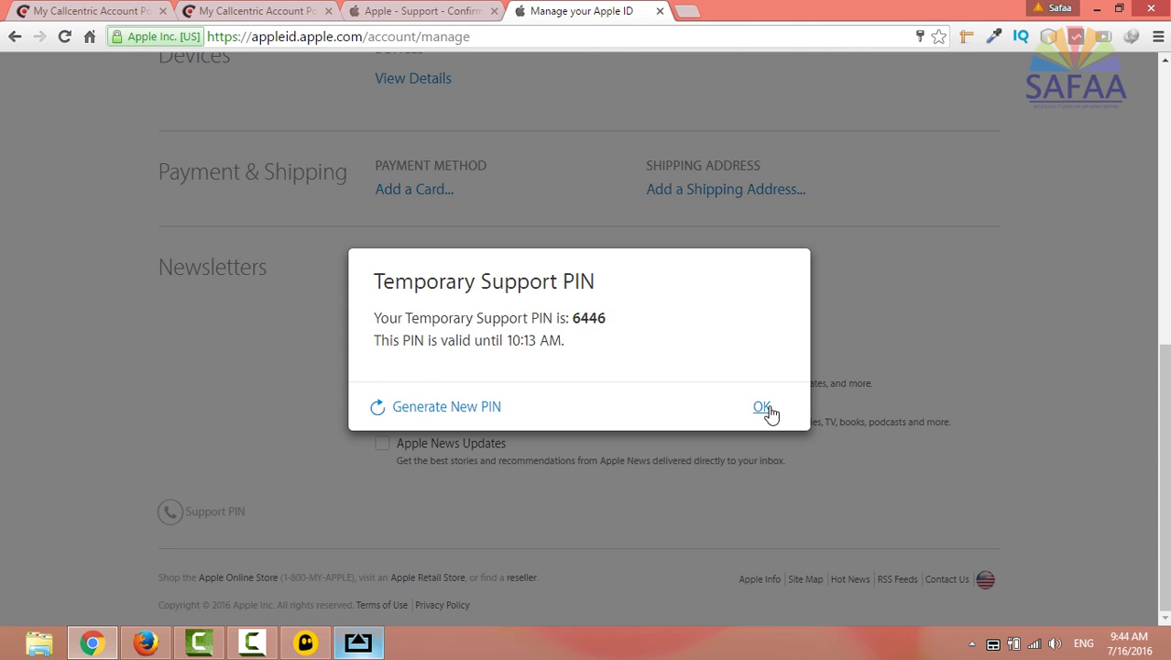
pyautogui.click(770, 409)
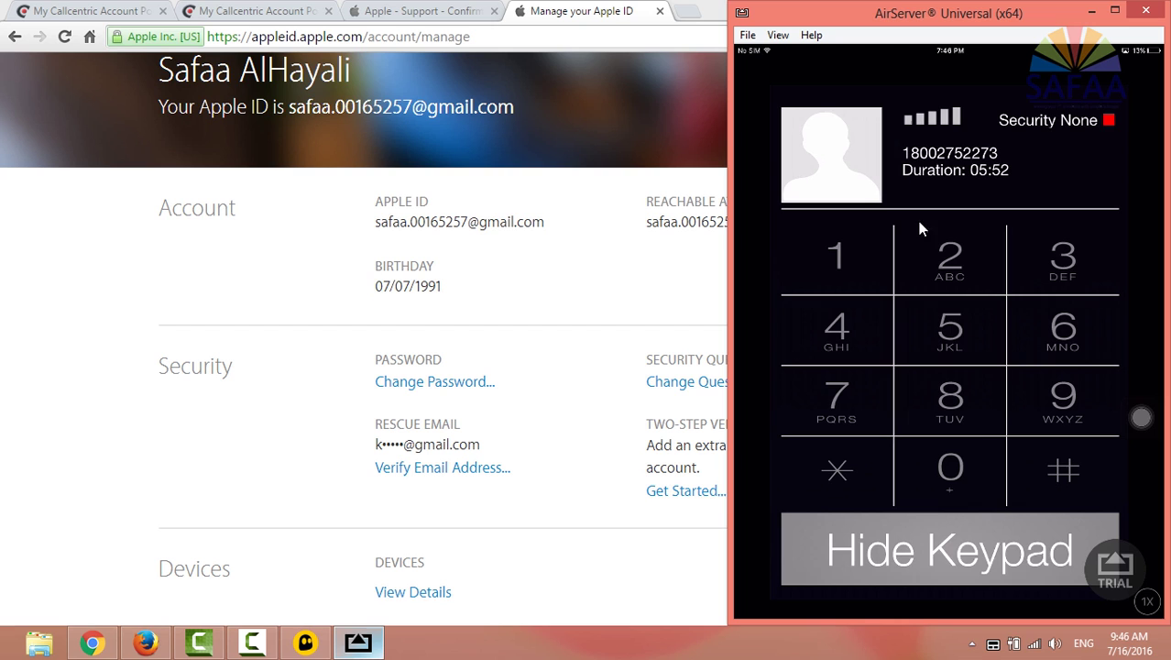
# Show the Apple ID sign-in page in Chrome, then bring the phone mirror window back beside it.
pyautogui.click(590, 253)
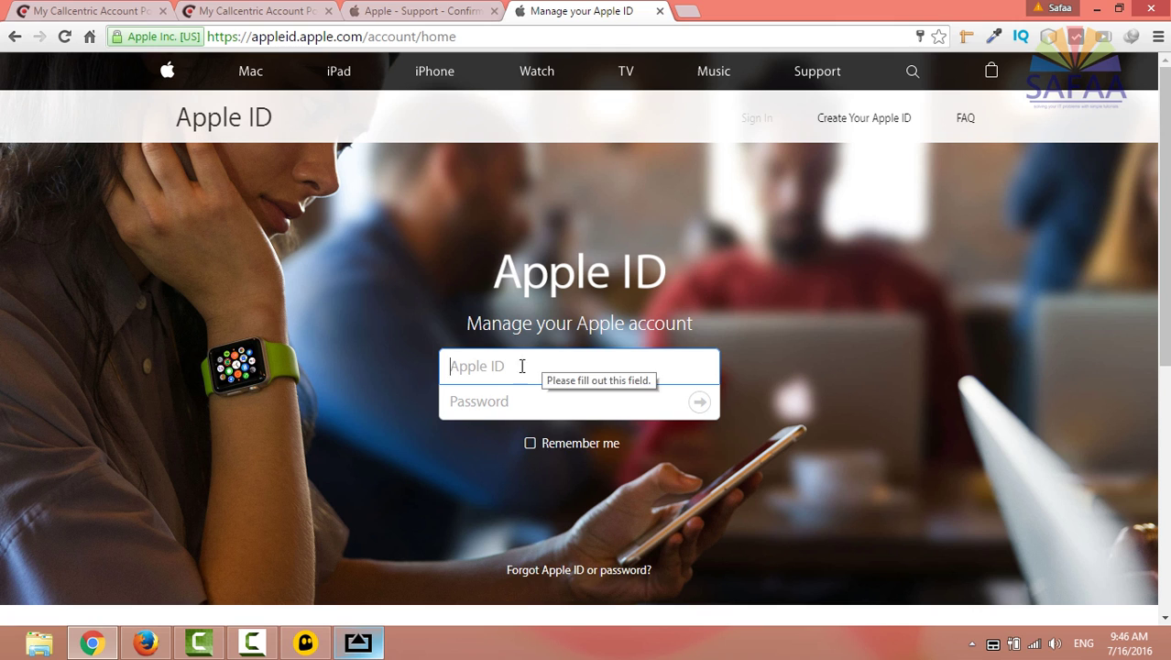
pyautogui.click(358, 644)
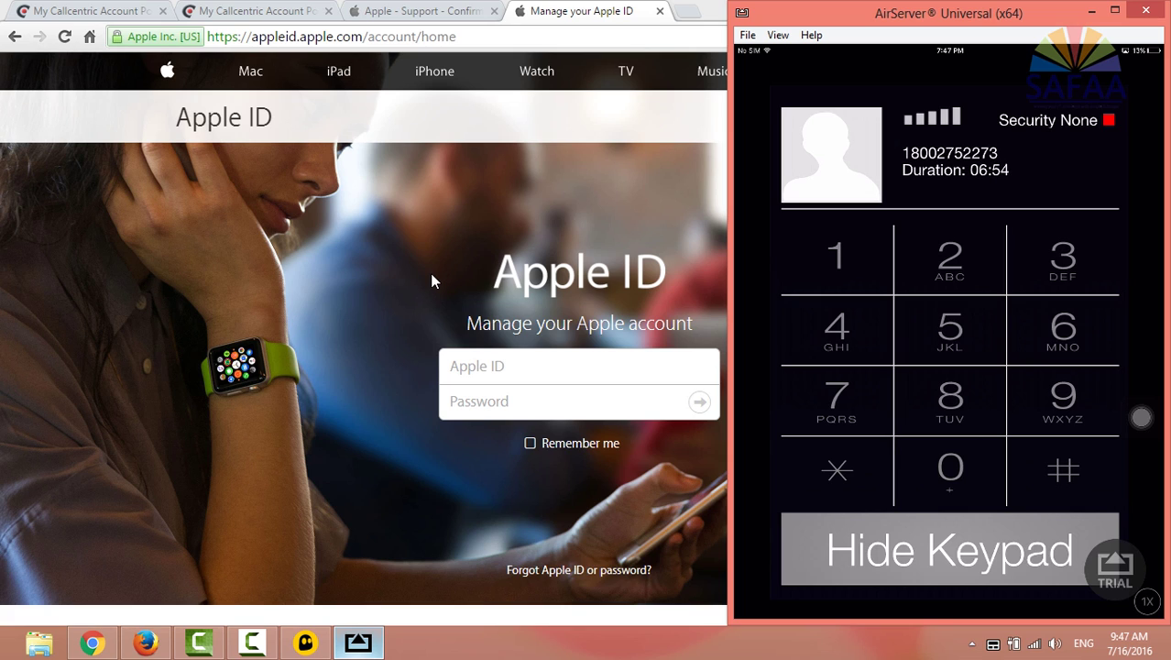
# Sign back into the Apple ID account using the saved autofill credentials.
pyautogui.click(510, 365)
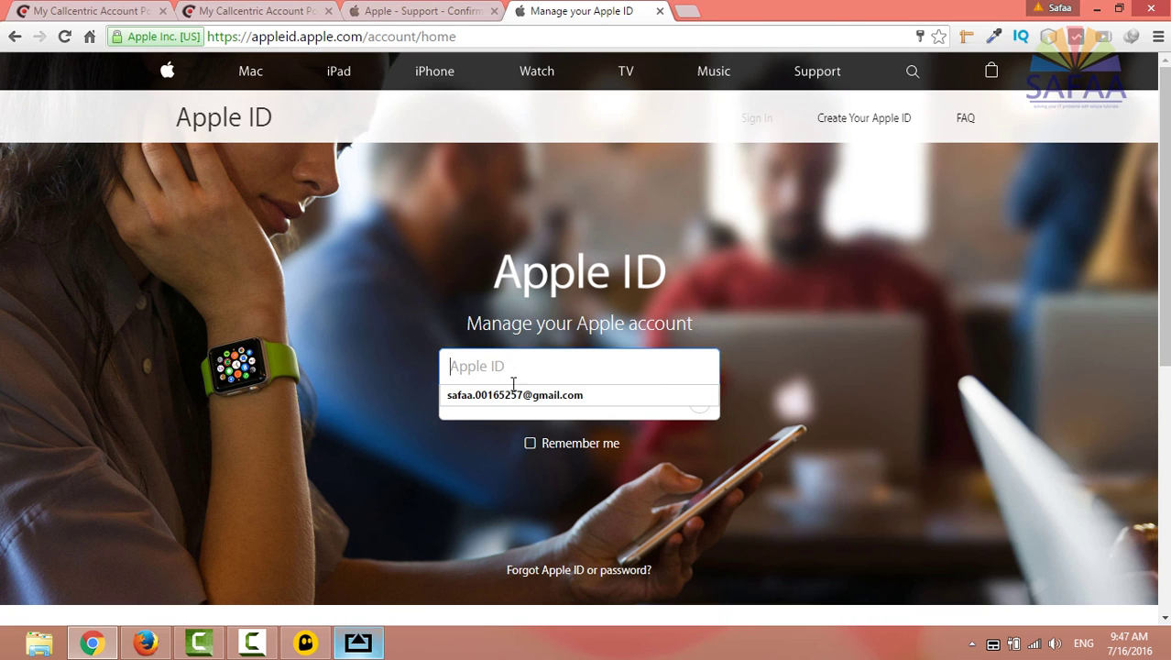
pyautogui.click(514, 394)
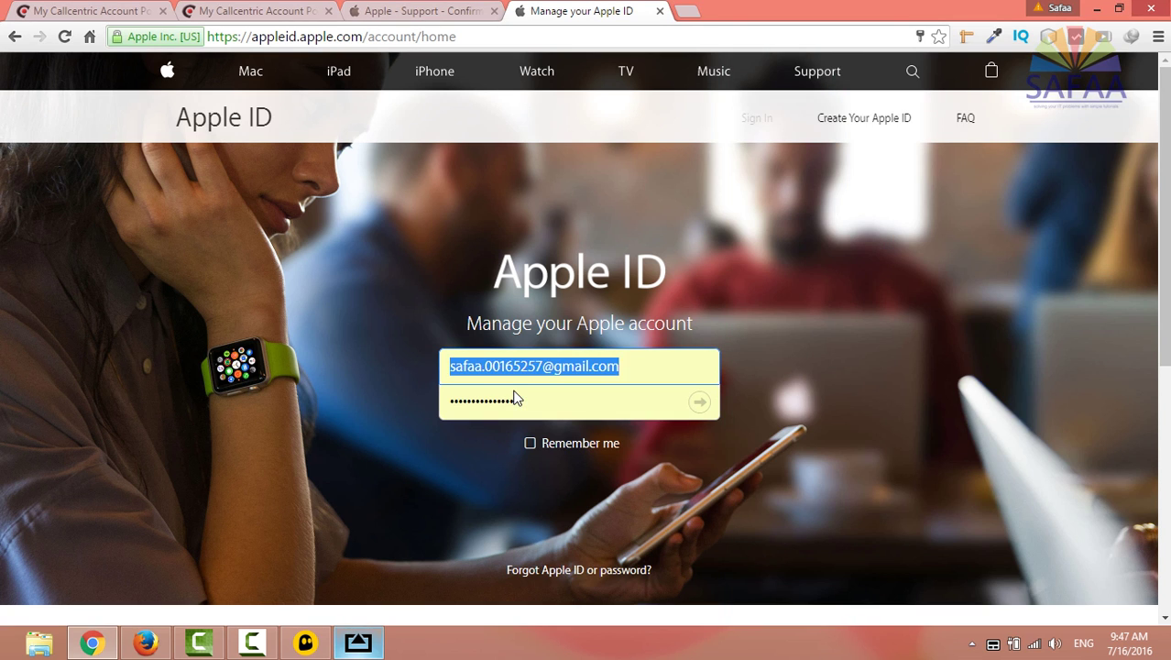
pyautogui.click(699, 402)
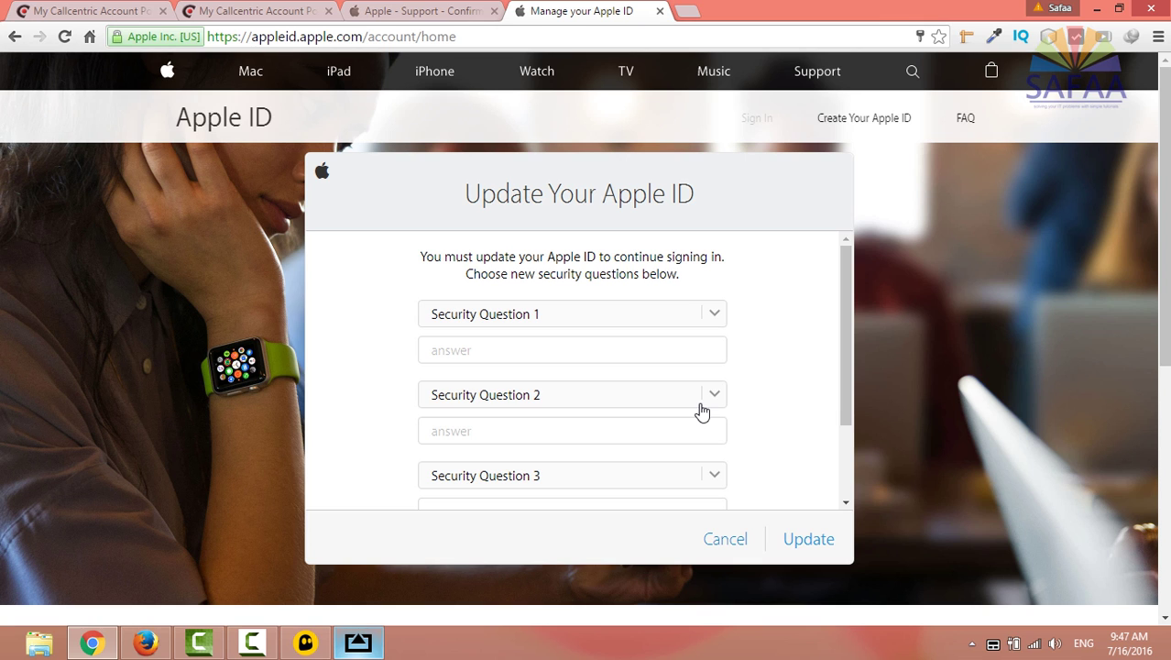
# Save new security questions: dream job, city where parents met, favorite sports team, each with an answer.
pyautogui.click(701, 314)
pyautogui.click(606, 343)
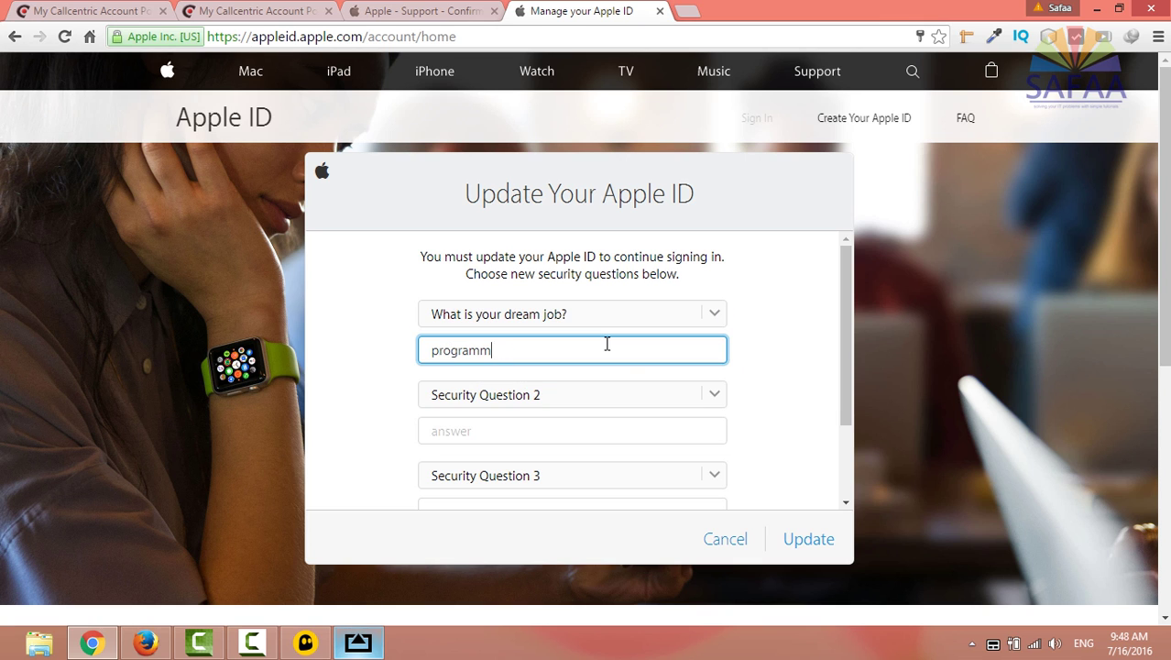
pyautogui.click(702, 394)
pyautogui.click(655, 464)
pyautogui.click(656, 475)
pyautogui.click(660, 537)
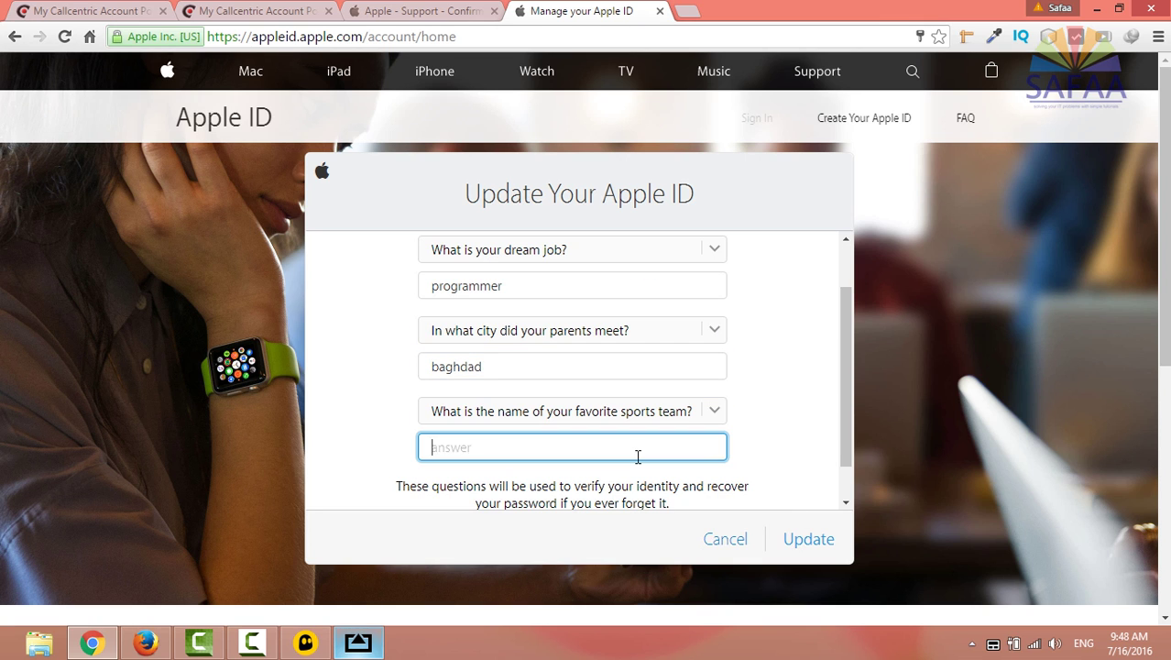
pyautogui.click(827, 546)
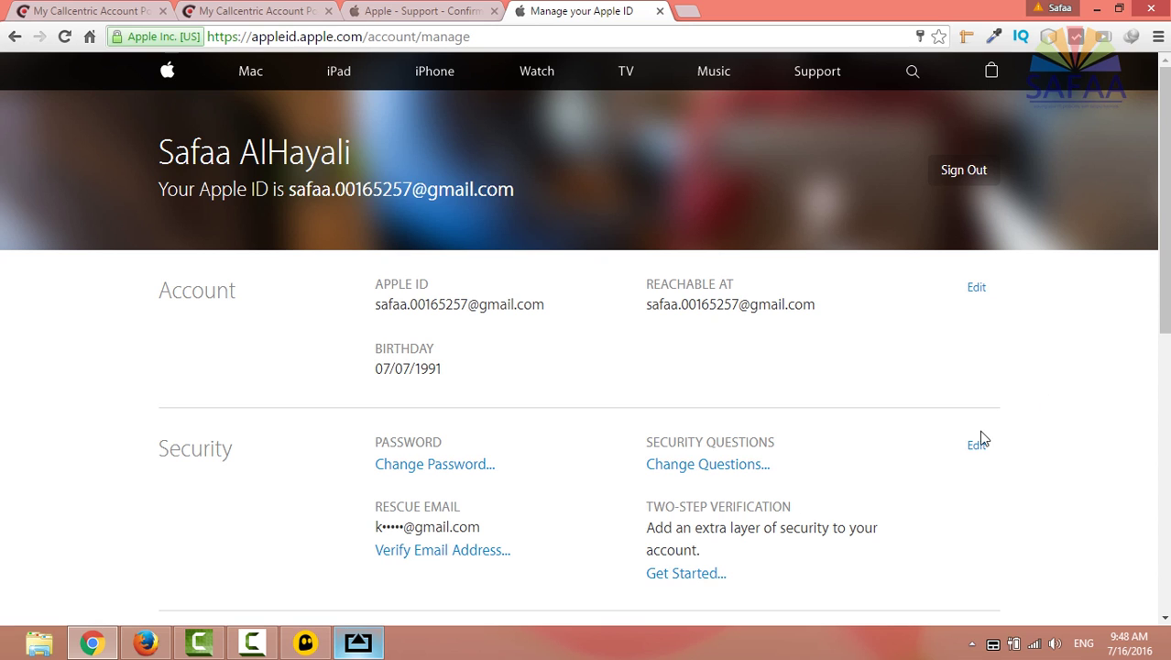
# Request a verification code be sent to the rescue email address.
pyautogui.click(693, 471)
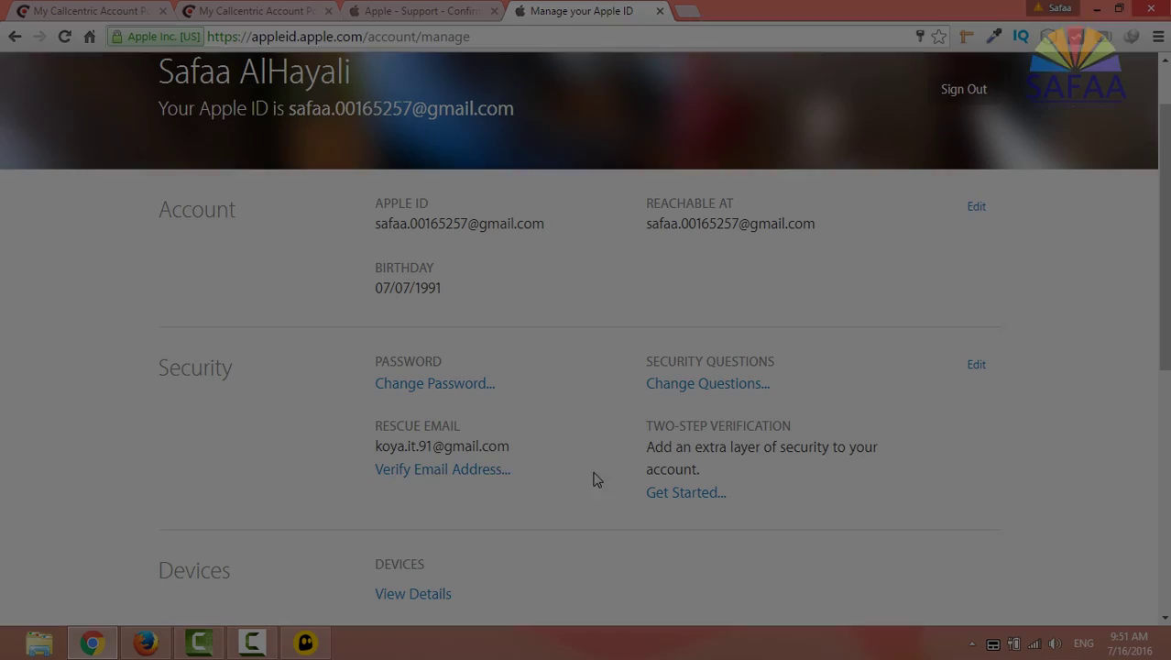
pyautogui.click(484, 471)
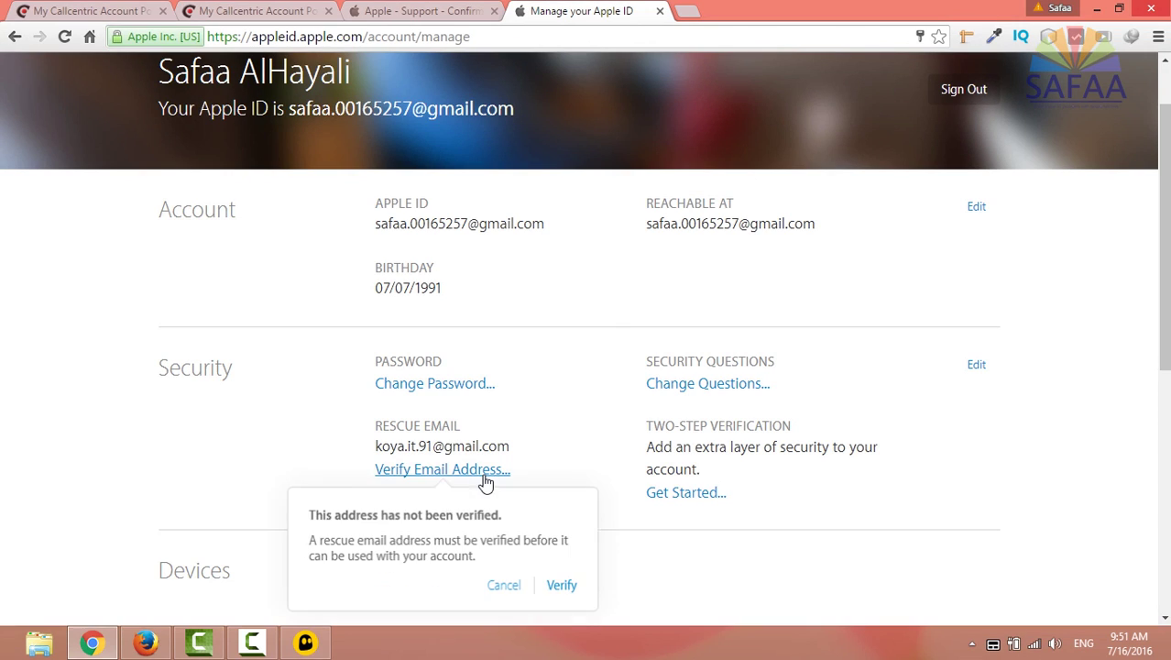
pyautogui.click(559, 591)
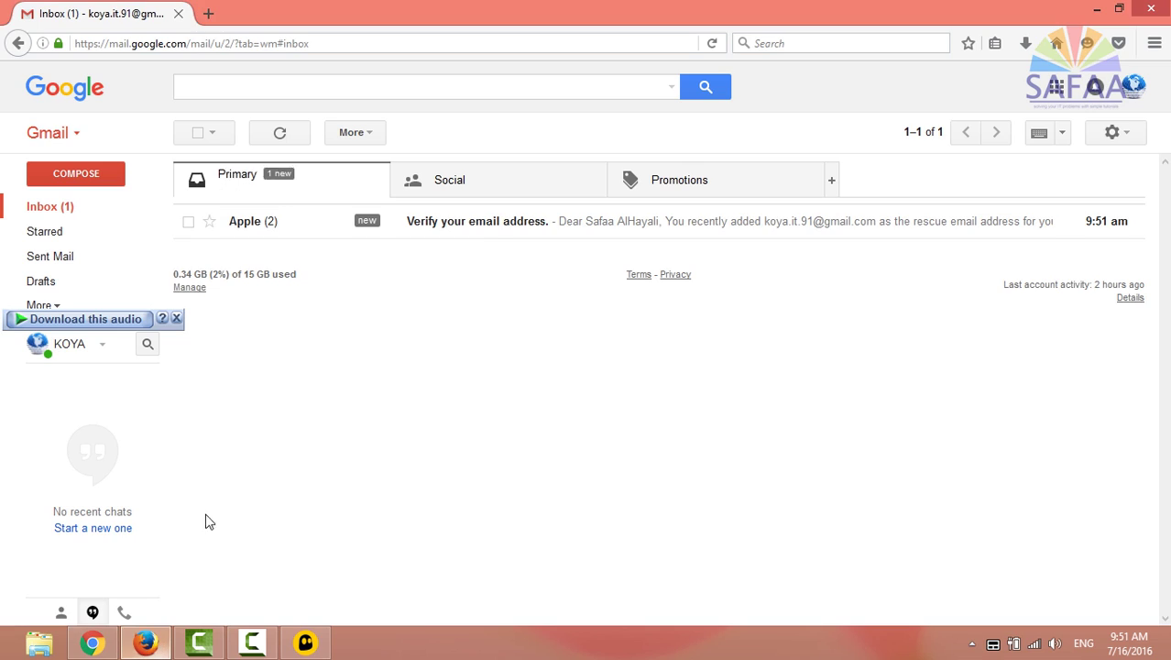
# Copy the code from Apple's Gmail verification message and submit it on the Apple ID page.
pyautogui.click(145, 641)
pyautogui.click(492, 222)
pyautogui.moveTo(335, 498); pyautogui.dragTo(257, 496)
pyautogui.rightClick(265, 502)
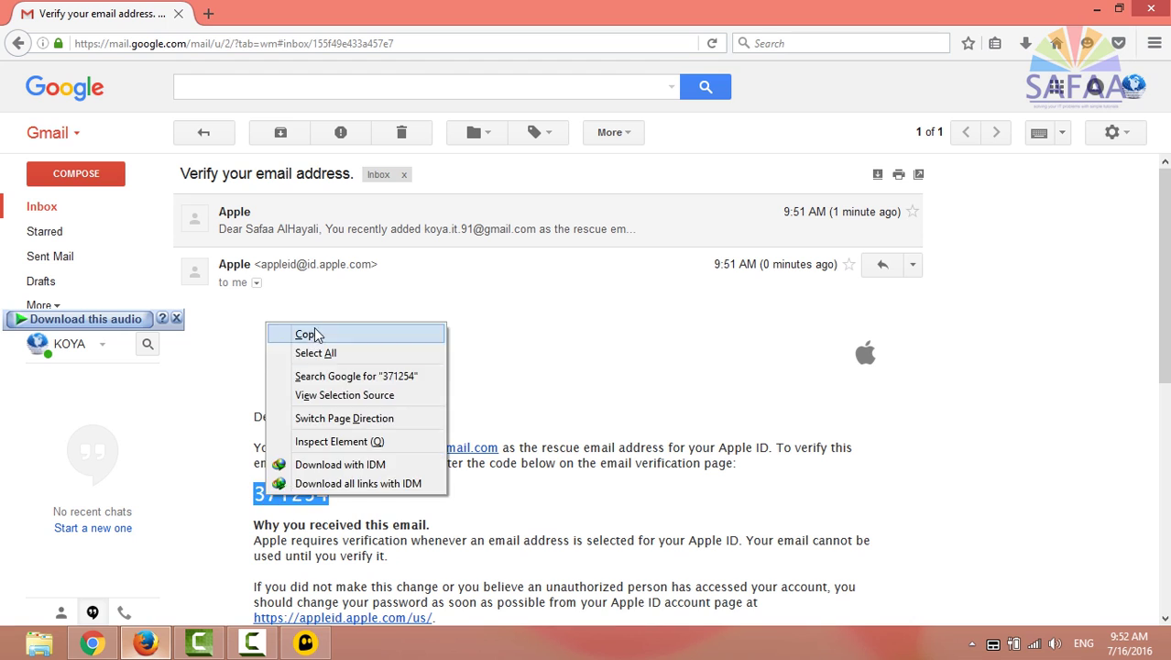
pyautogui.click(309, 335)
pyautogui.click(92, 641)
pyautogui.click(328, 560)
pyautogui.hotkey('ctrl', 'v')
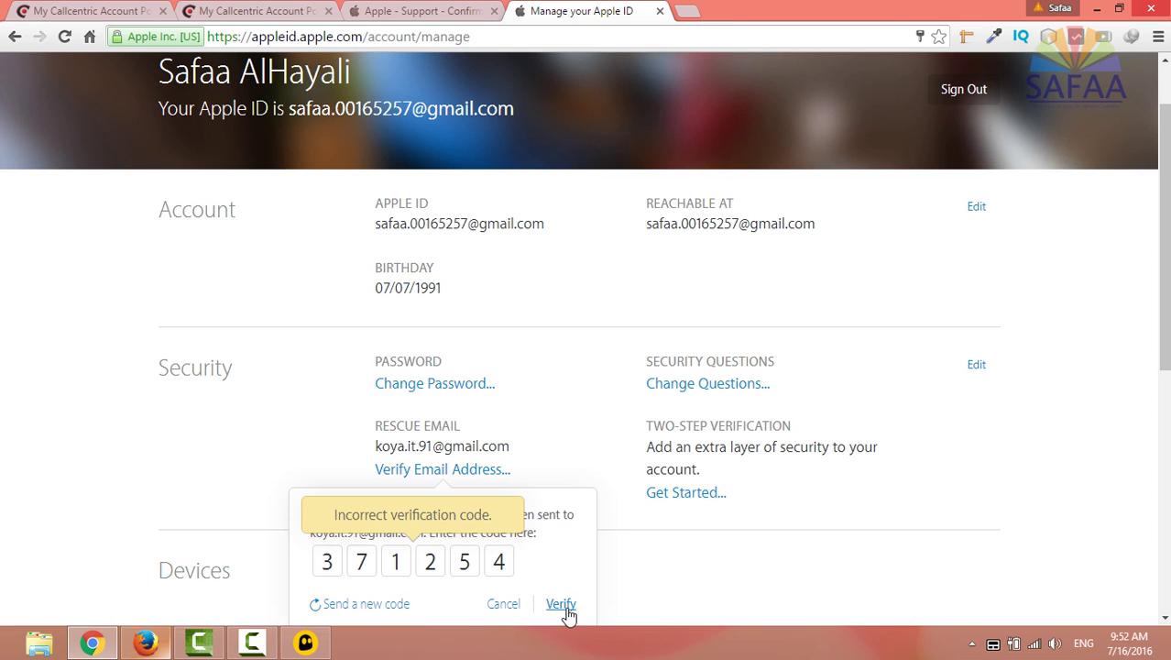
pyautogui.click(563, 605)
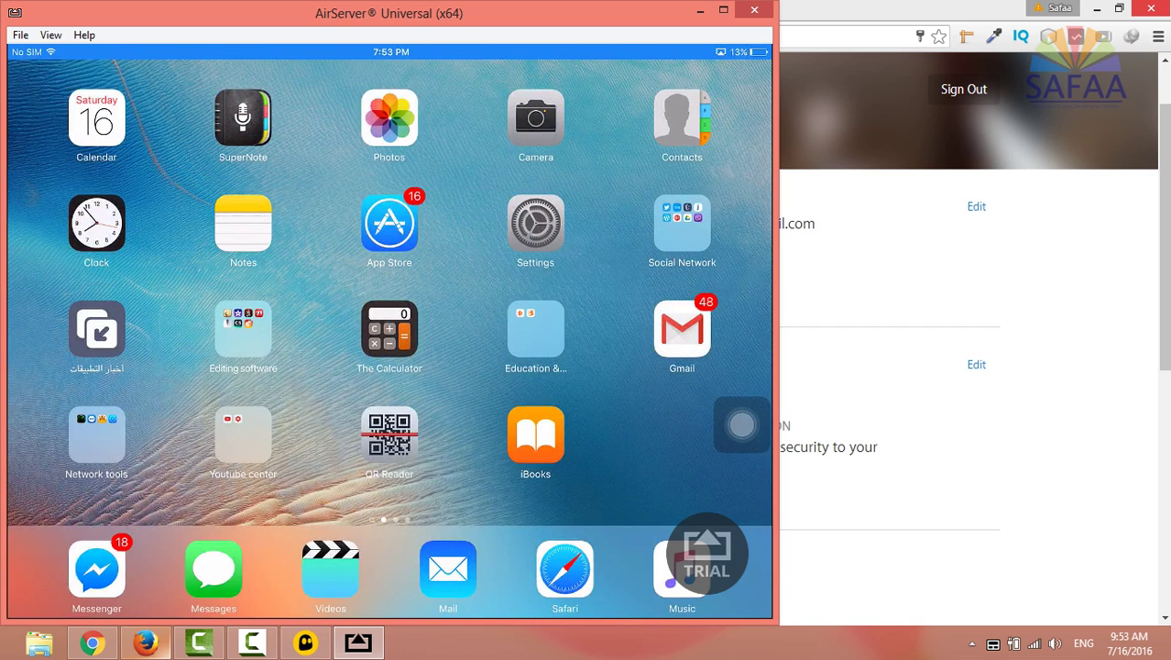
# Switch the AirServer mirror of the iPad to full screen.
pyautogui.rightClick(514, 295)
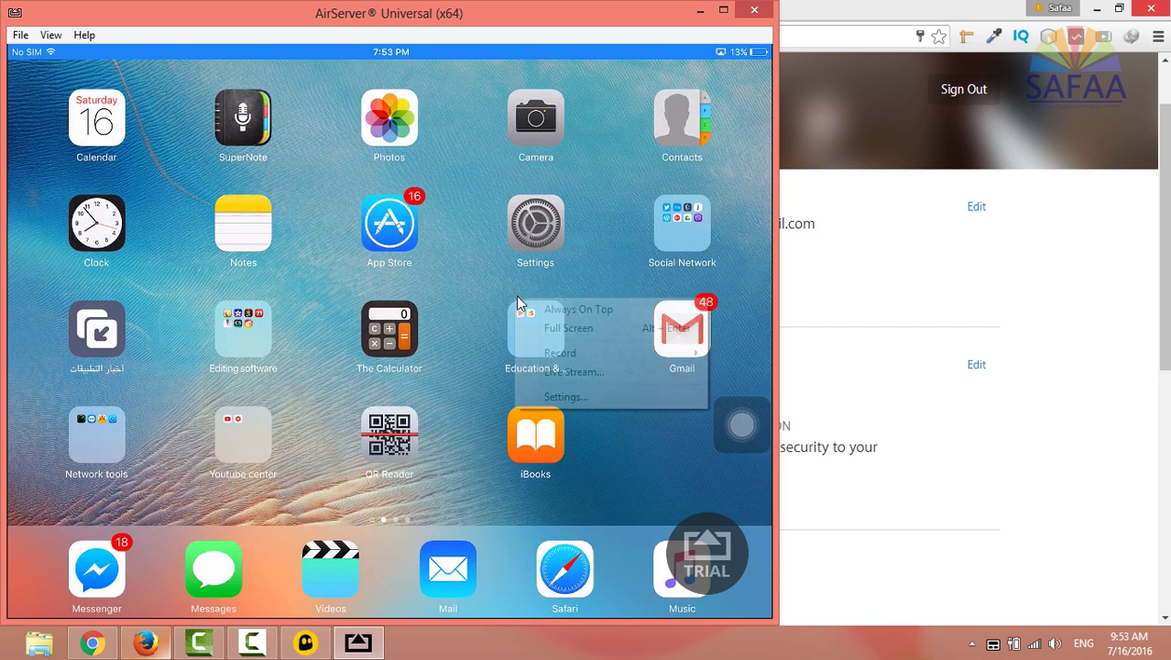
pyautogui.click(591, 334)
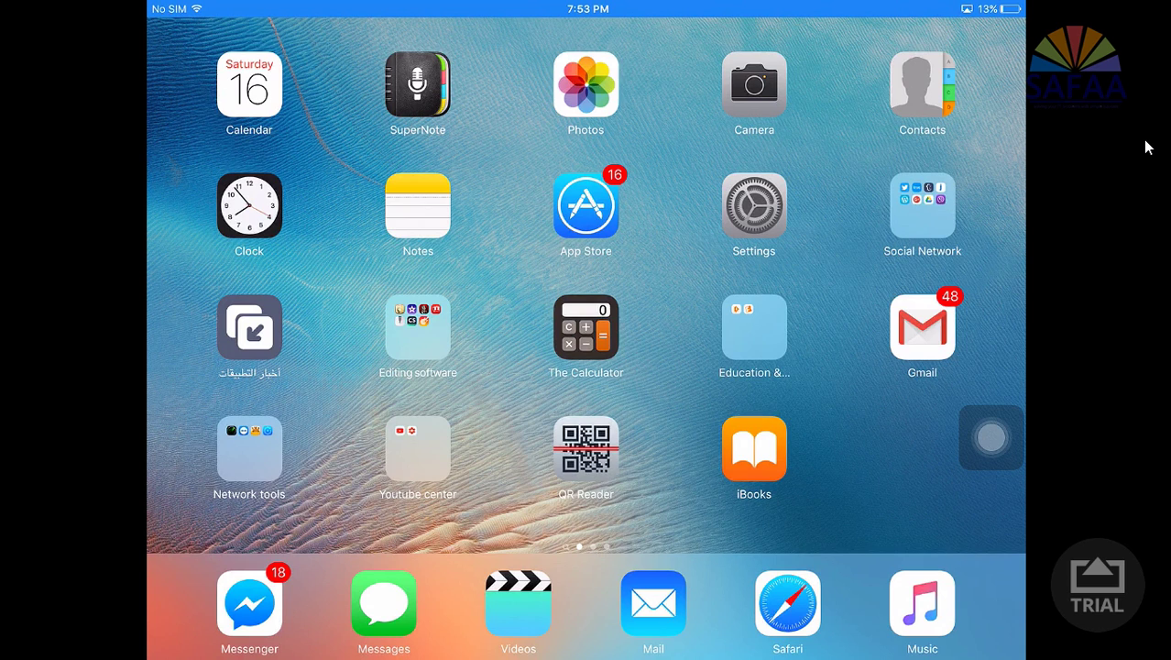